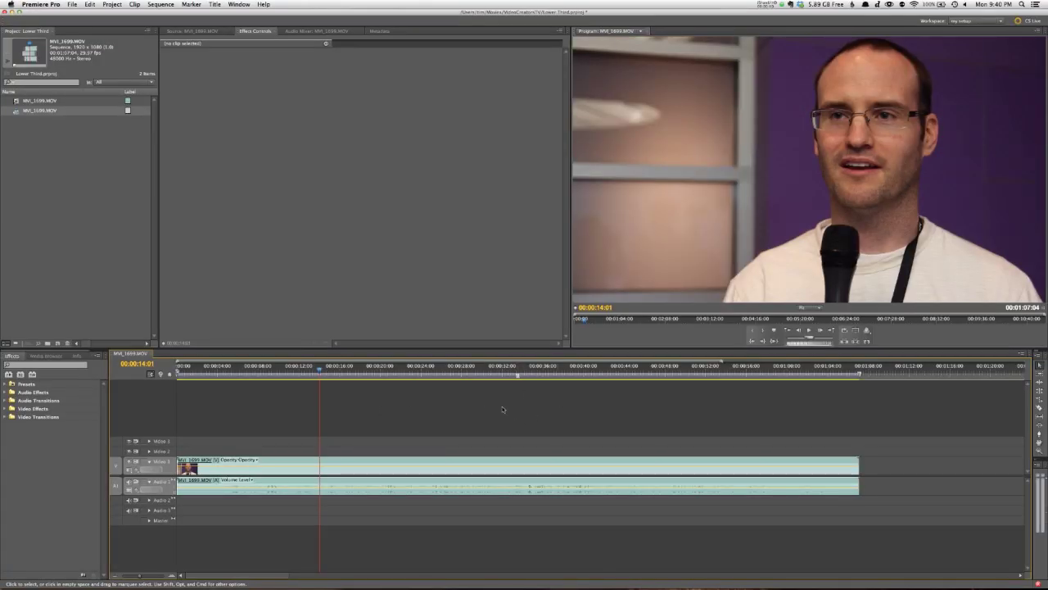
Step: Create a new title named 'Lower Third' from the Project panel's New Item menu
click(457, 468)
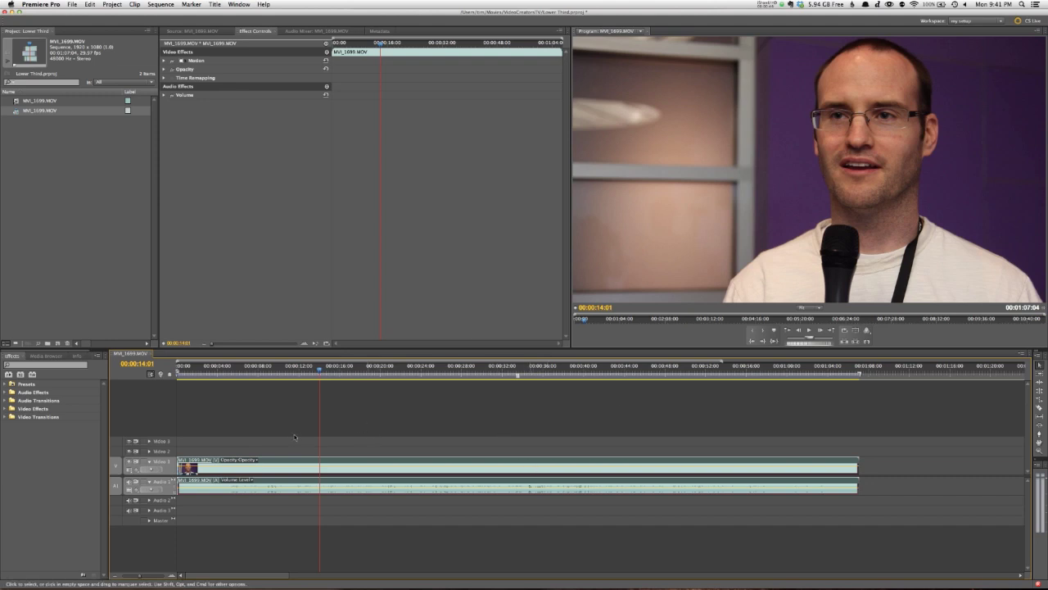
click(62, 329)
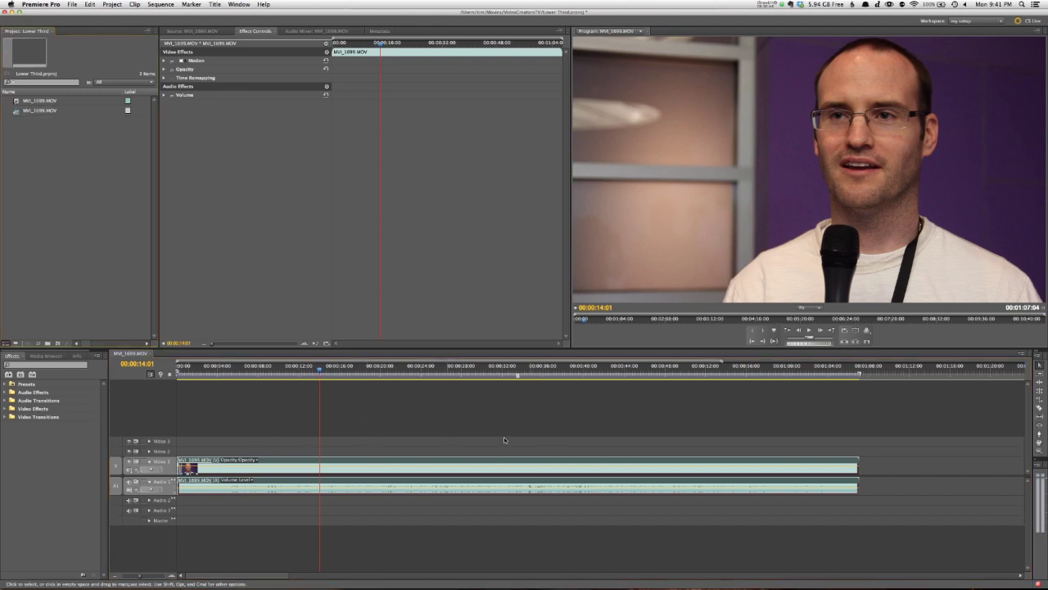
click(57, 343)
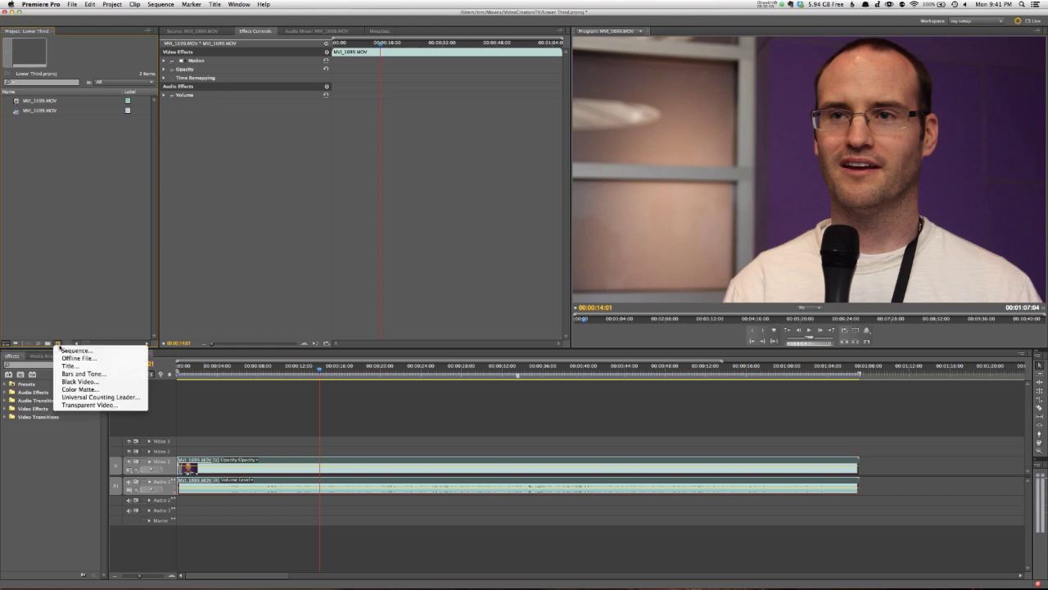
click(69, 365)
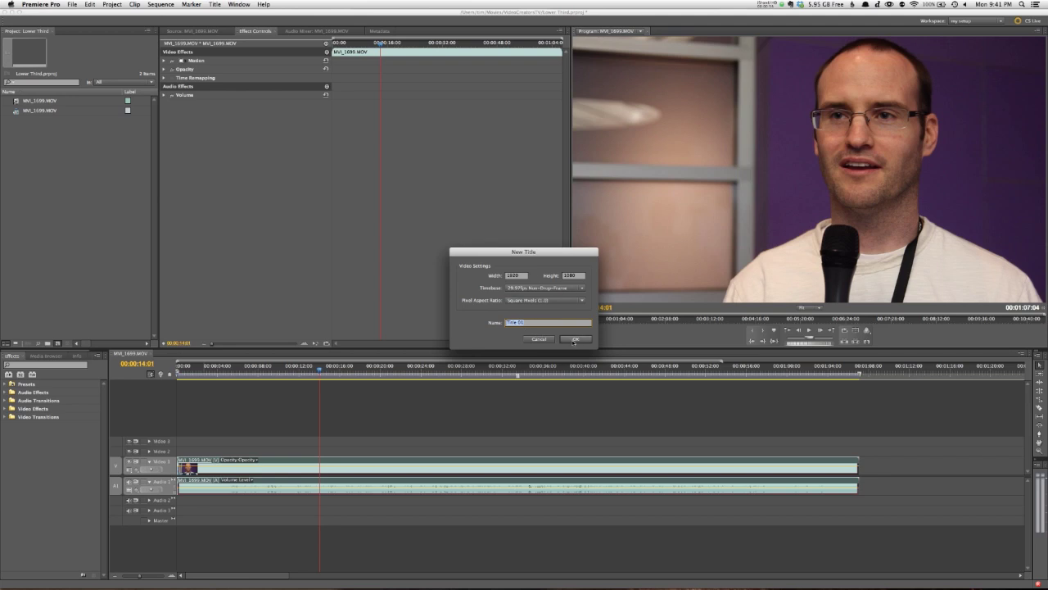
text(Lower Third)
key(Return)
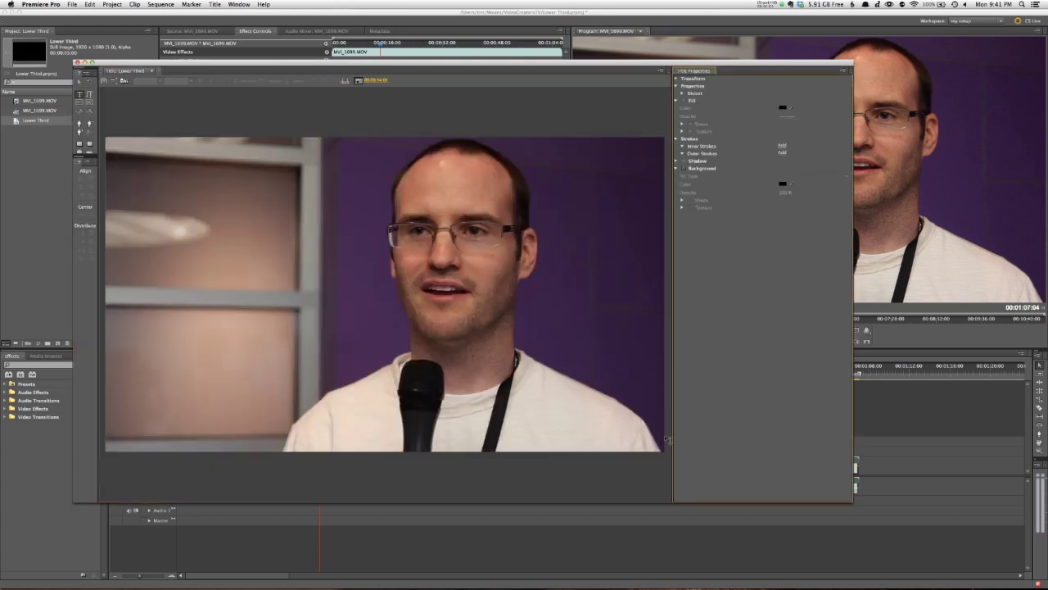
Step: Draw a rounded rectangle bar at the frame's lower left, then shift it left and widen it
drag(671, 452, 735, 469)
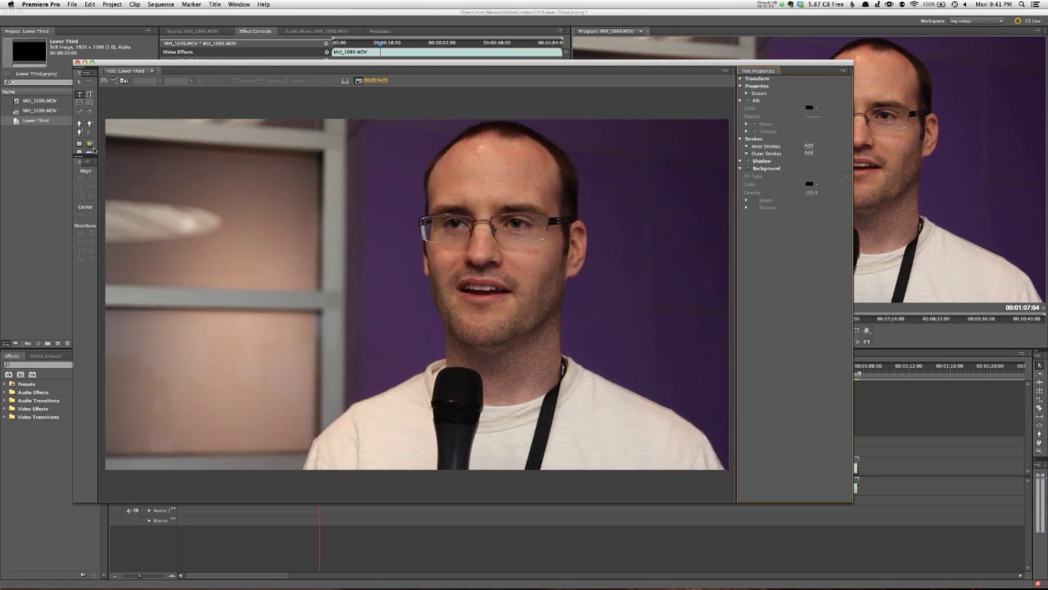
drag(90, 154, 91, 200)
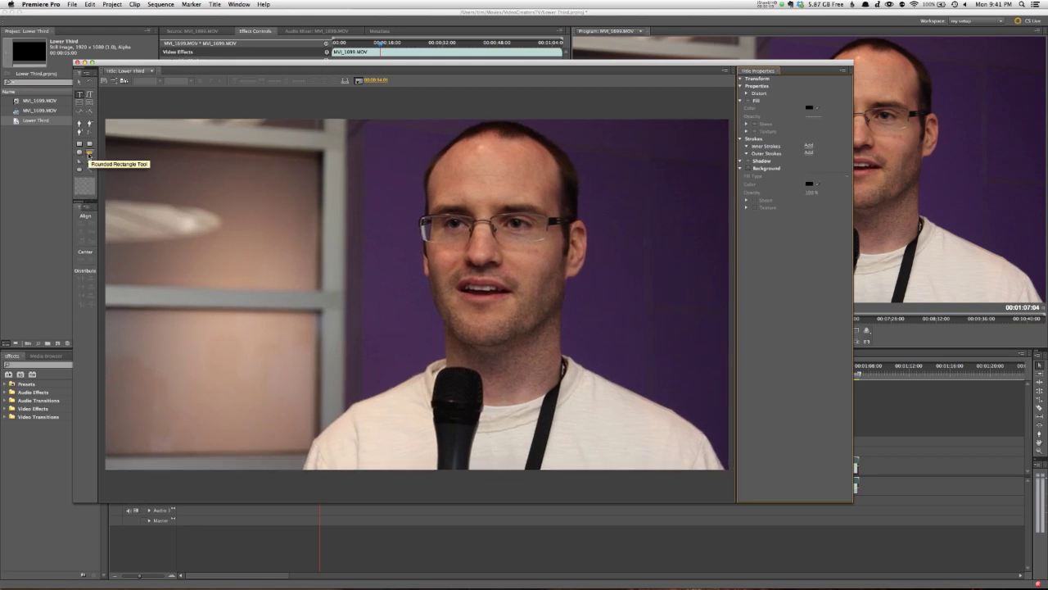
click(89, 155)
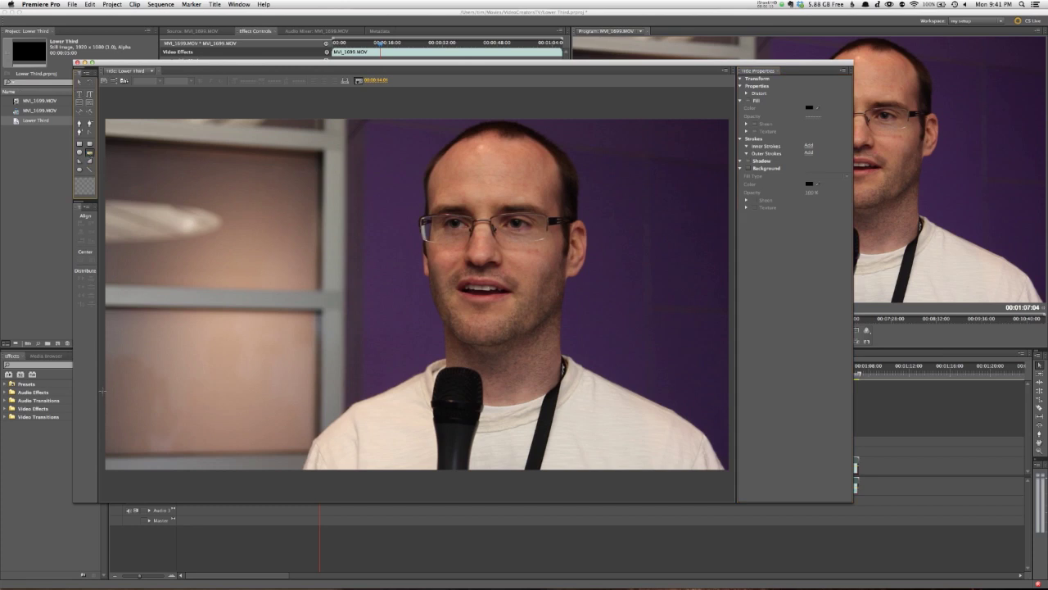
drag(103, 392, 347, 437)
click(79, 82)
drag(282, 423, 264, 421)
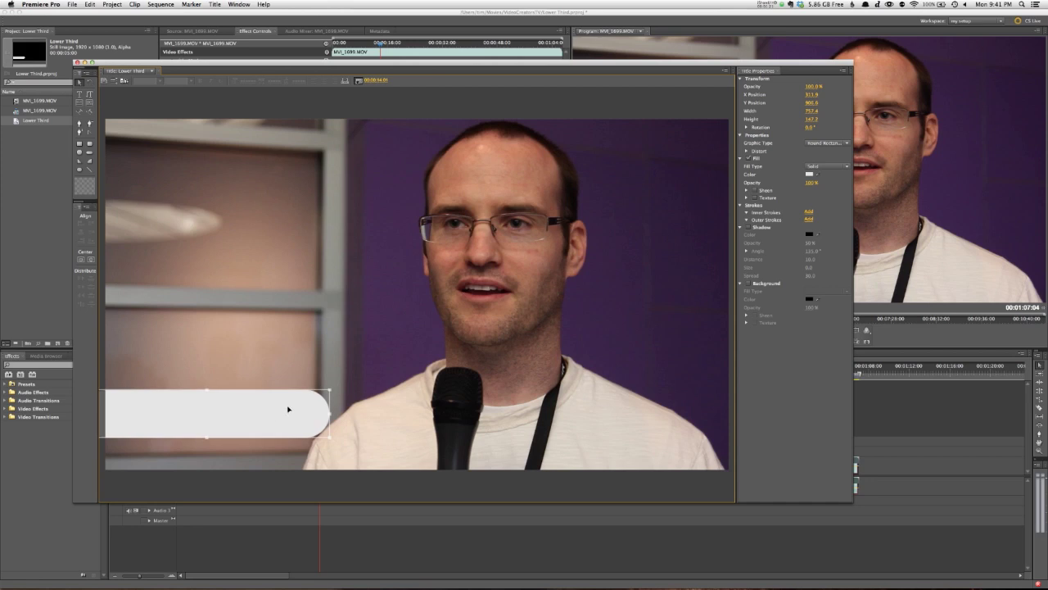
drag(336, 414, 347, 414)
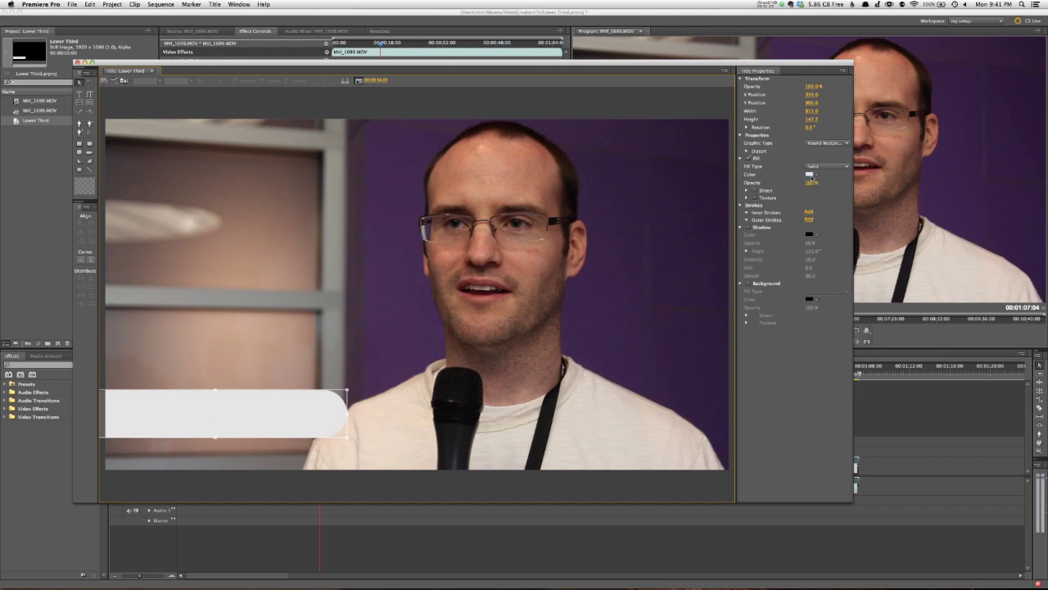
Step: Set the bar's fill opacity to 70%
click(809, 184)
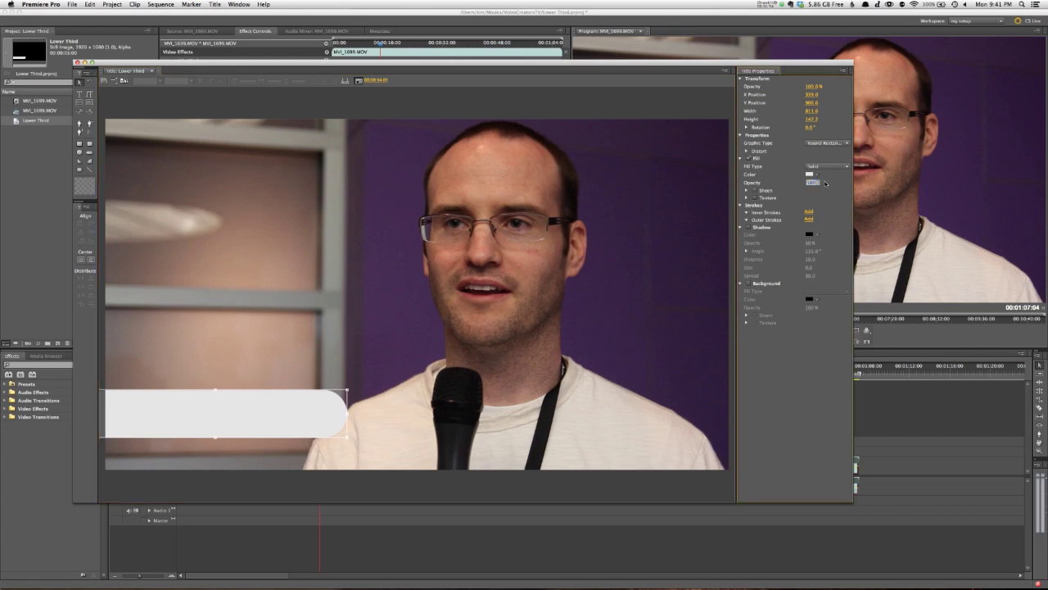
text(70)
key(Return)
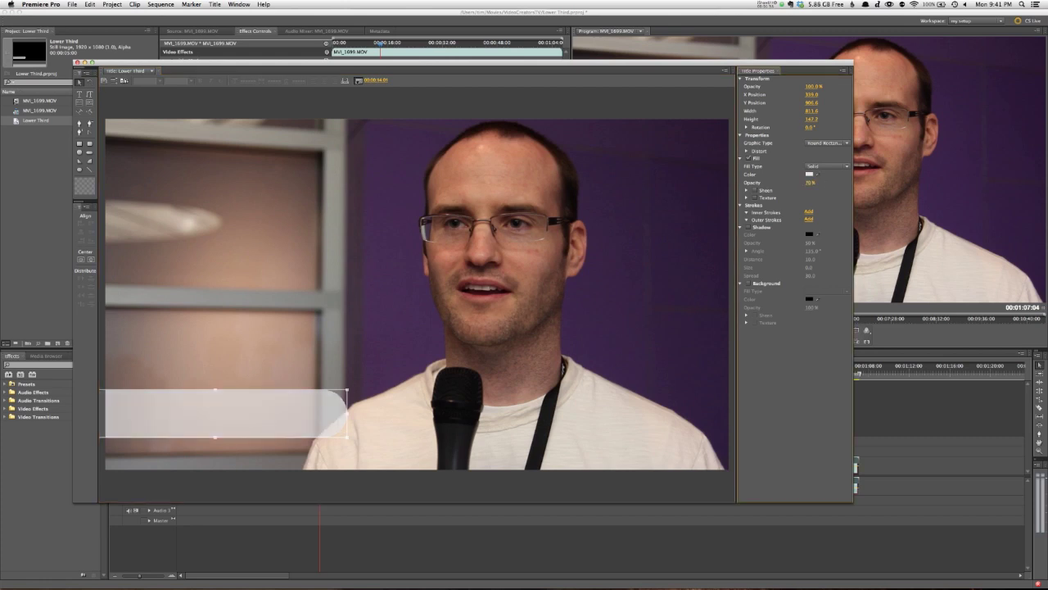
Step: Add an outer stroke of size 4 to the bar
click(809, 219)
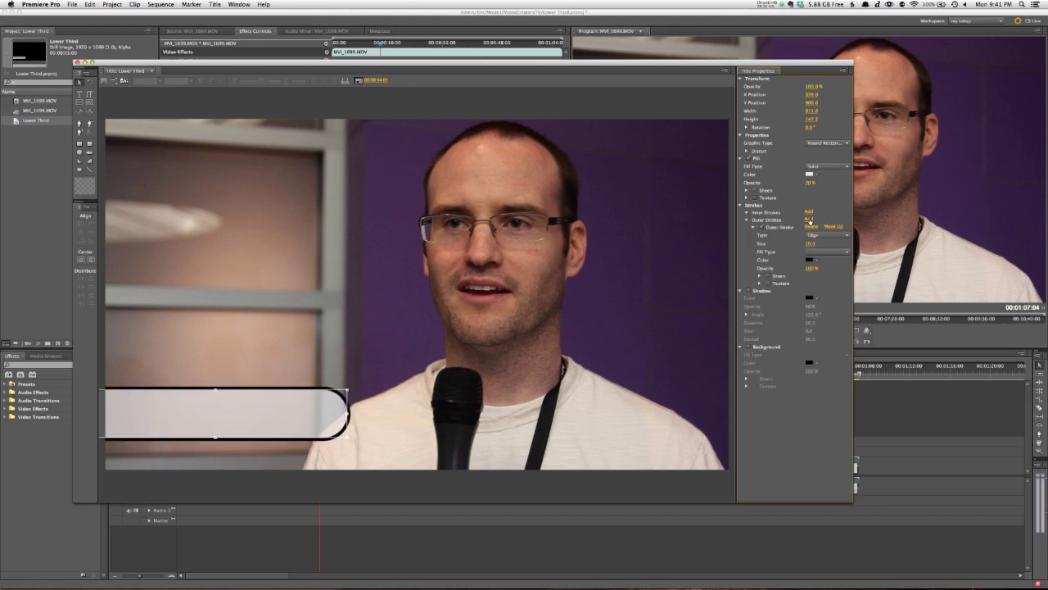
click(810, 243)
text(5)
key(Return)
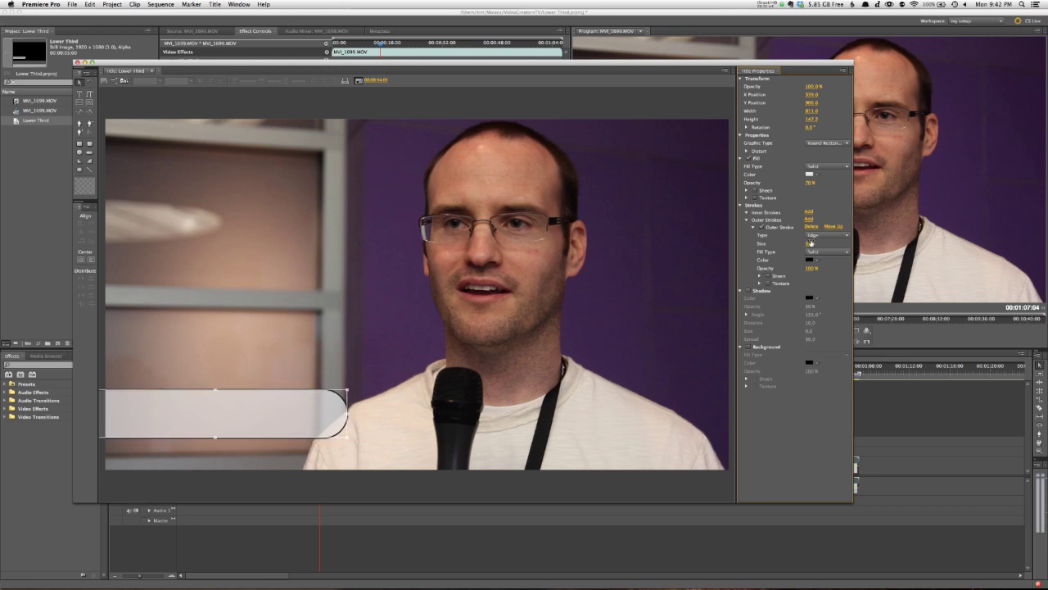
click(810, 242)
text(4)
key(Return)
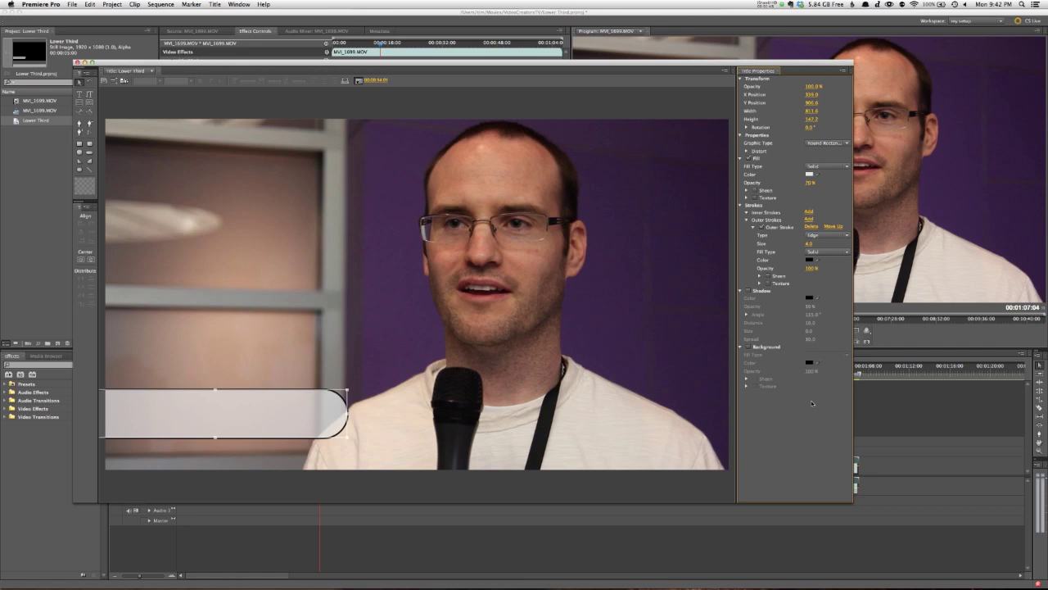
click(476, 366)
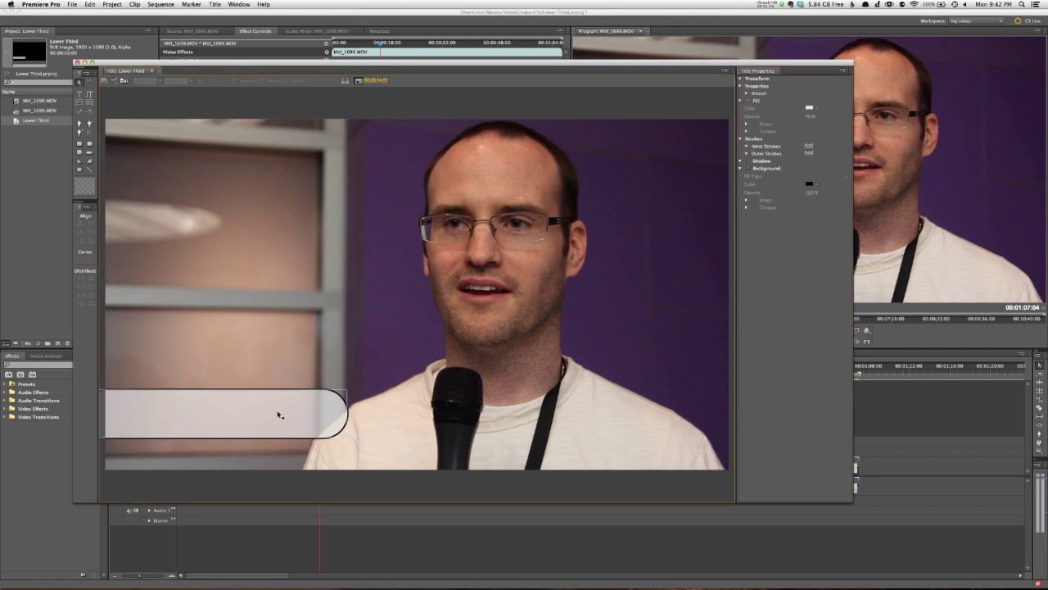
Step: Type the speaker's name as a text line on the bar
click(79, 93)
click(134, 405)
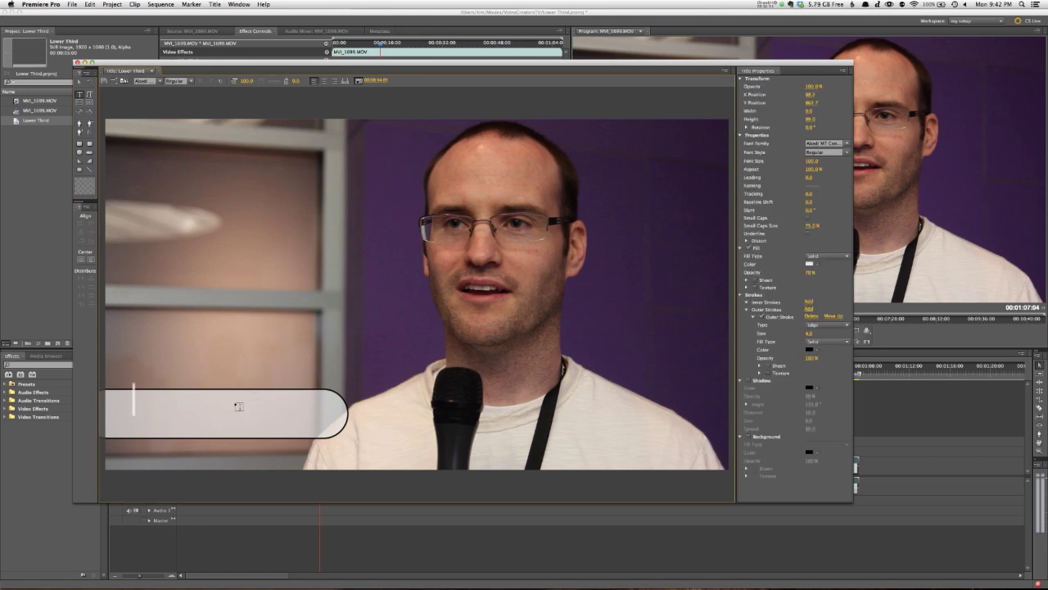
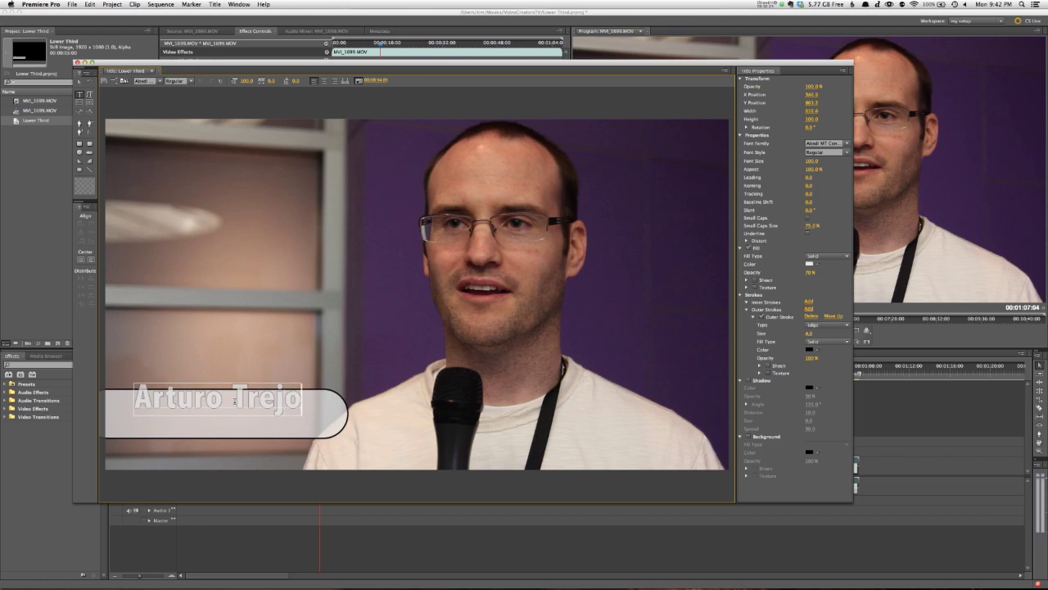
key(Escape)
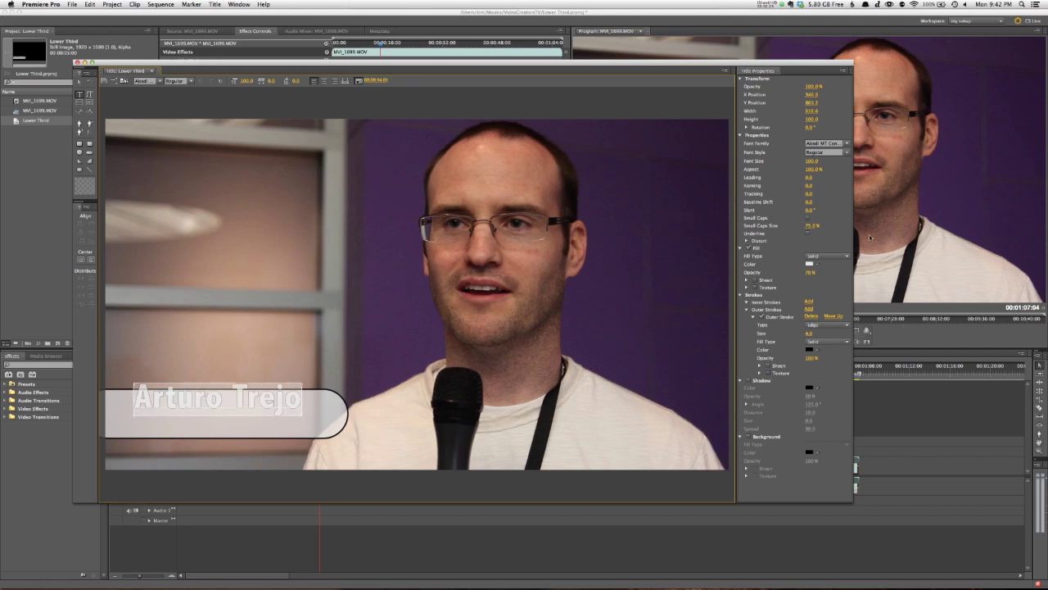
Step: Remove the name's outer stroke and set its fill colour to dark grey 333333
click(759, 316)
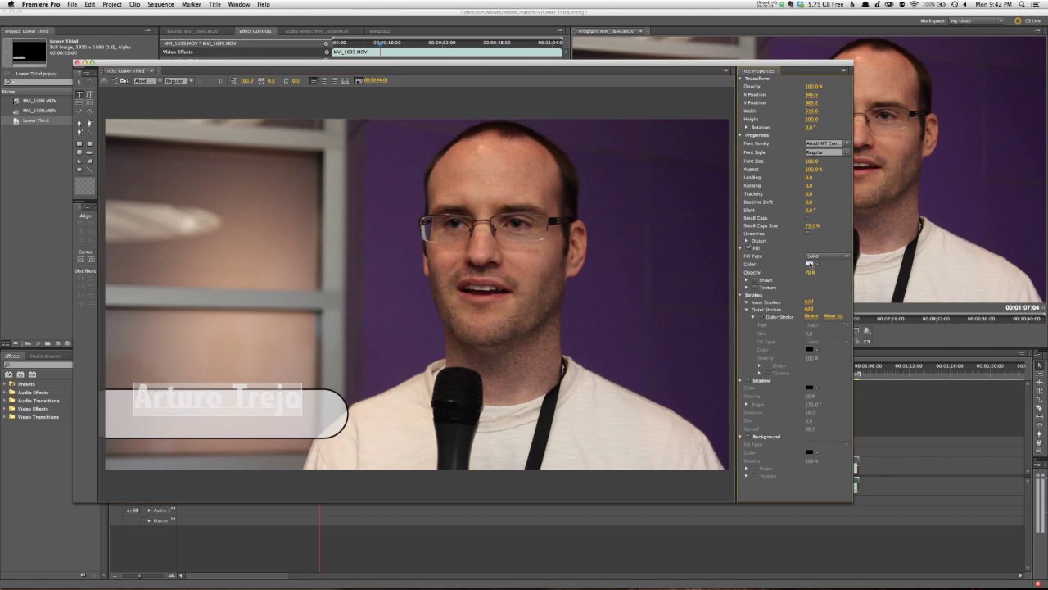
click(809, 264)
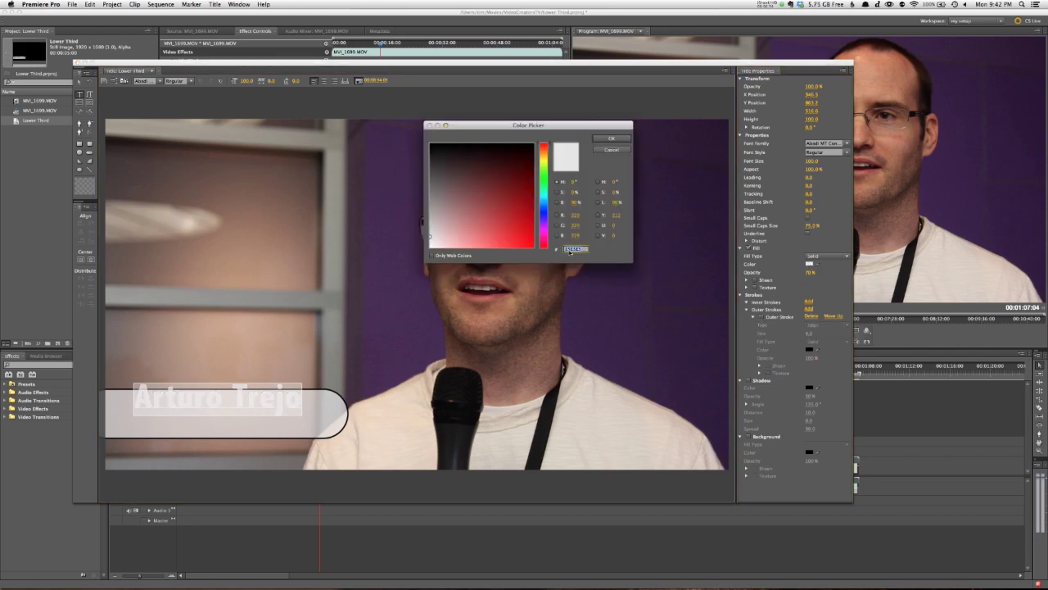
text(3333)
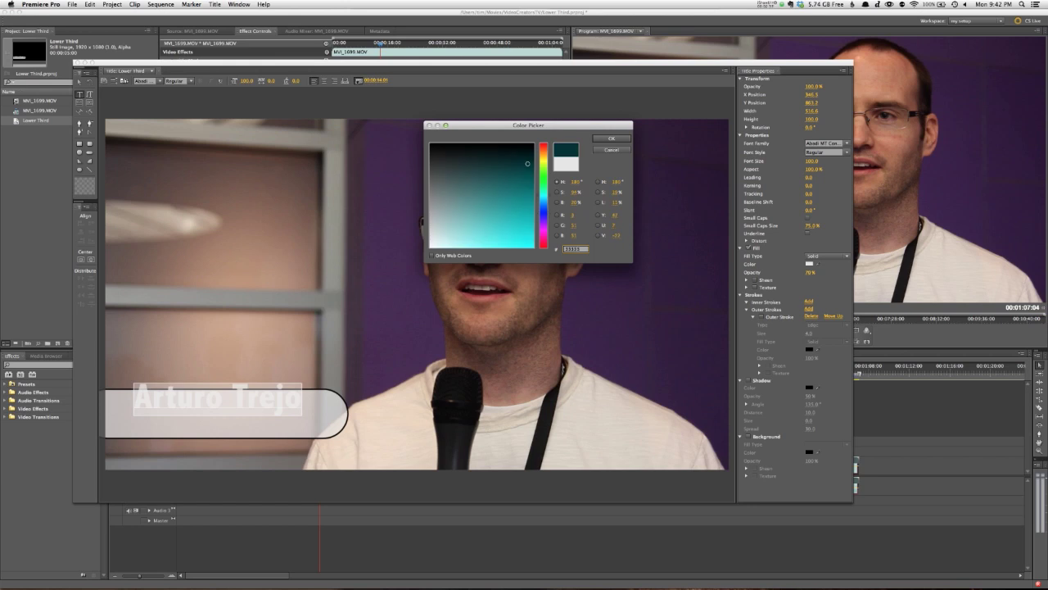
text(3)
key(Return)
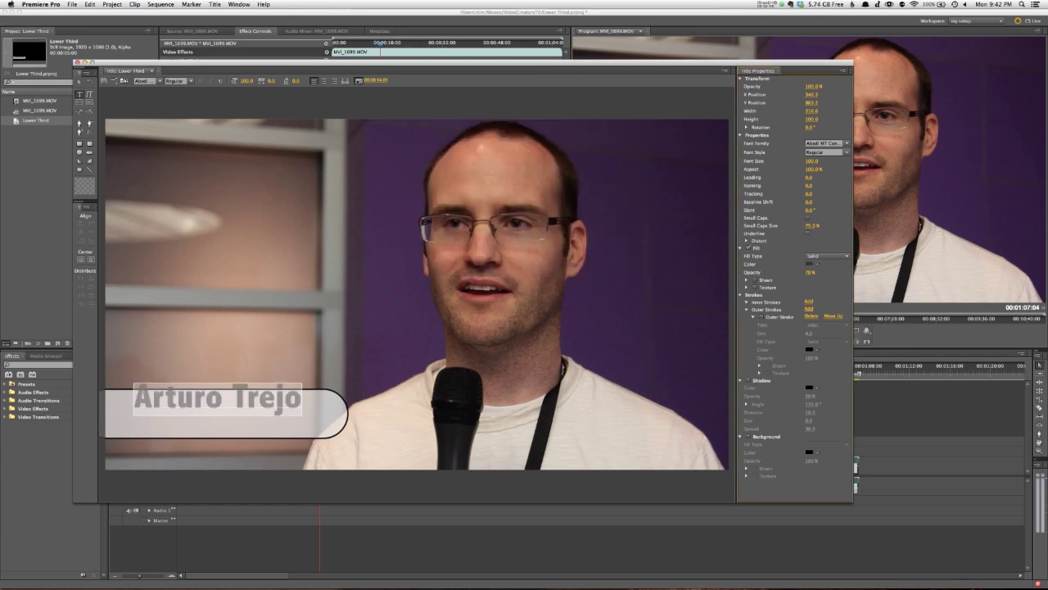
Step: Set the name to Gotham Medium at size 72 and shift it right along the bar
click(825, 143)
text(Gabriola)
key(Down)
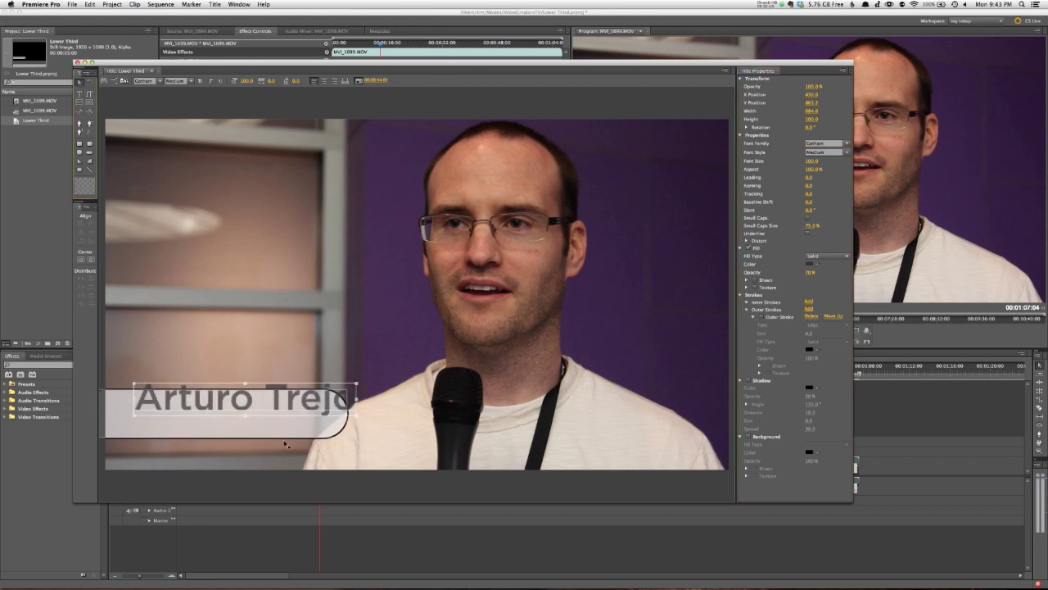
drag(285, 404, 252, 418)
click(268, 407)
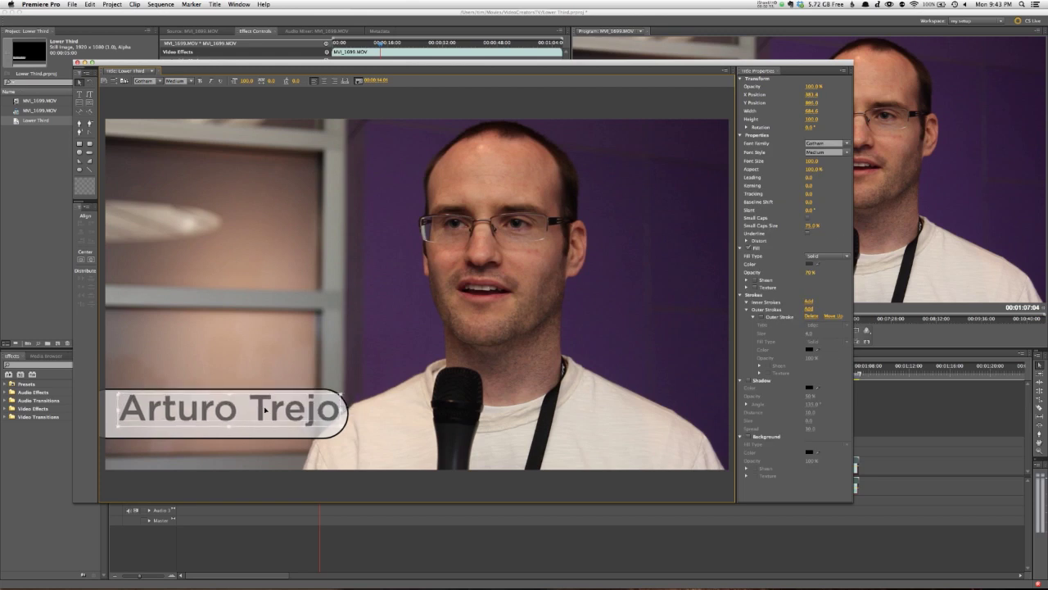
drag(826, 160, 797, 161)
drag(247, 412, 291, 414)
Step: Send the rounded bar backward via Arrange > Send Backward so it sits behind the name
click(286, 347)
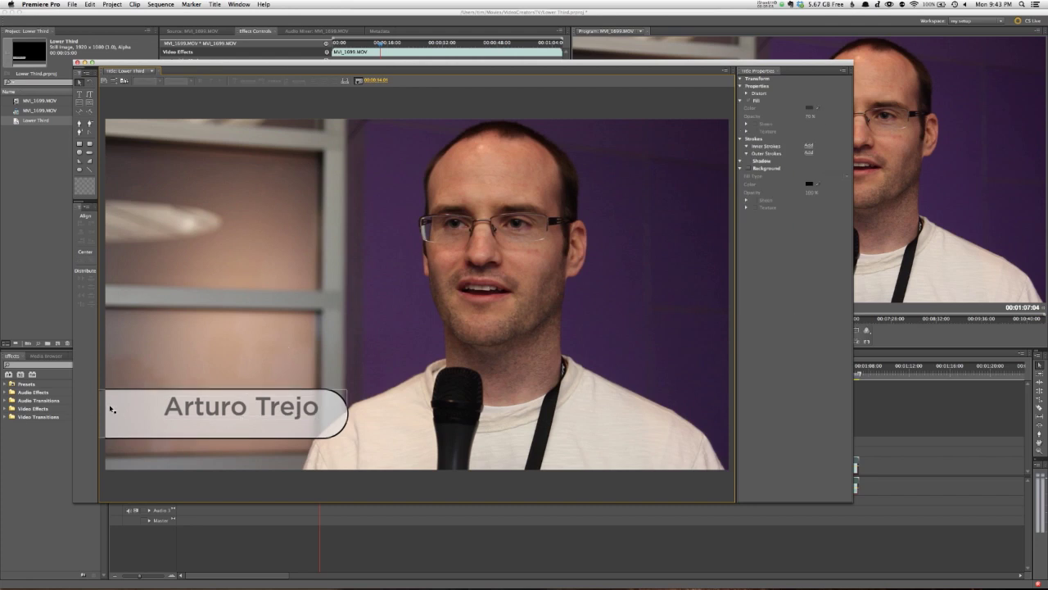
click(206, 416)
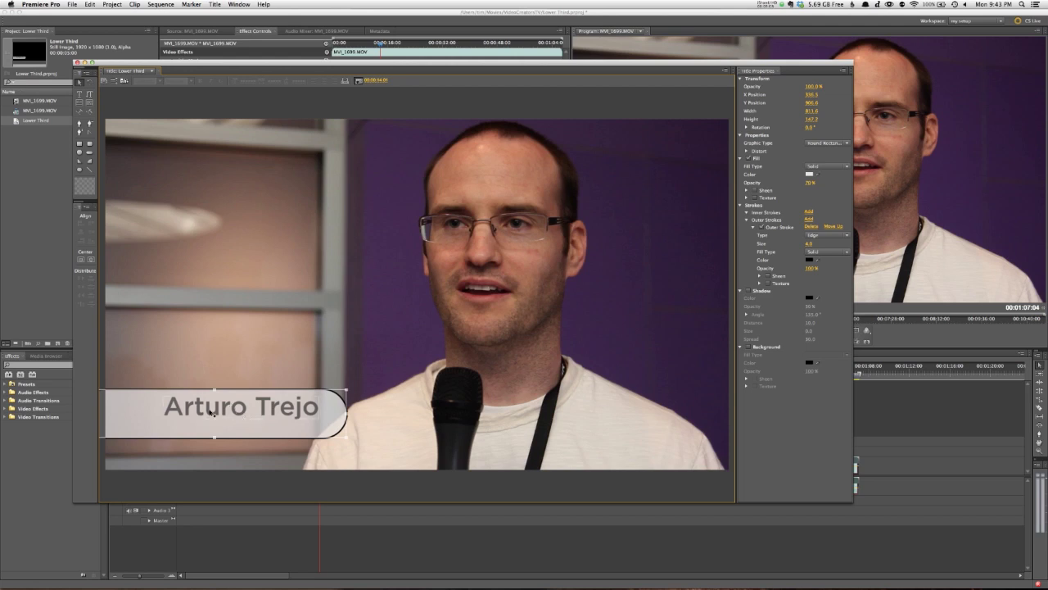
right_click(251, 427)
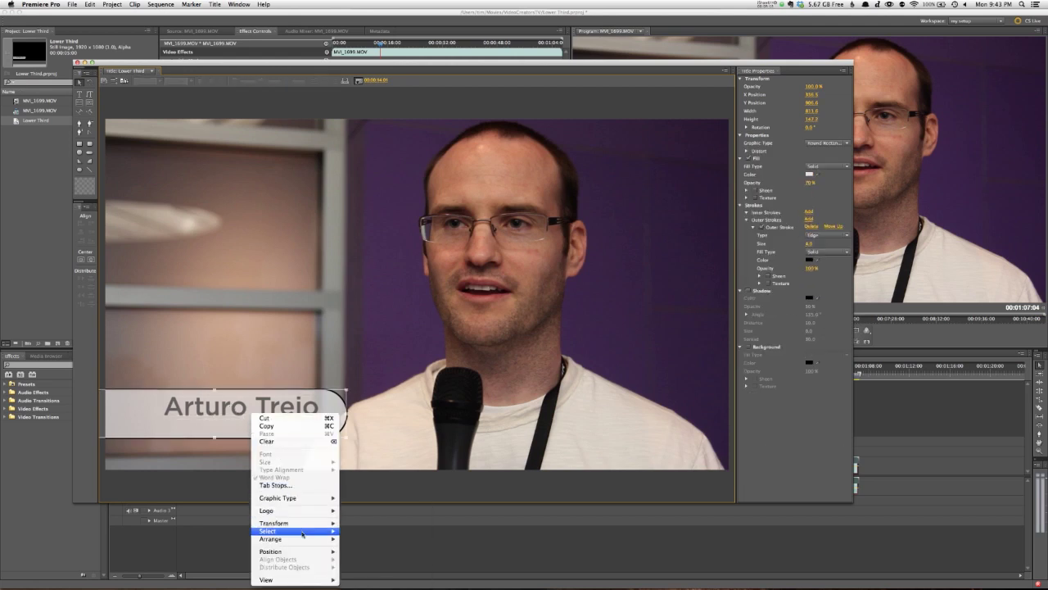
mouse_move(303, 541)
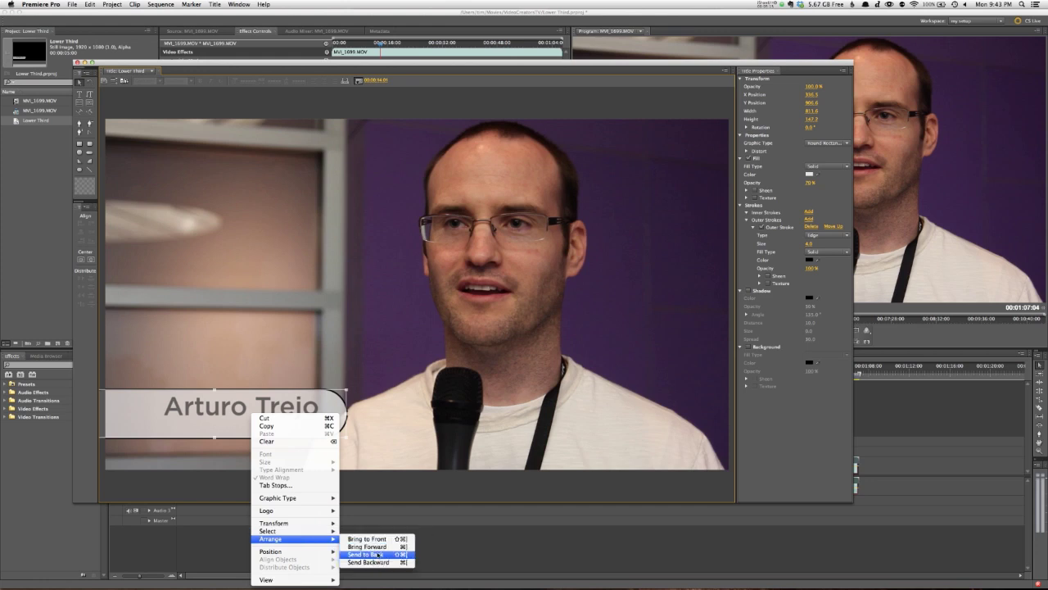
click(377, 563)
click(281, 360)
click(292, 414)
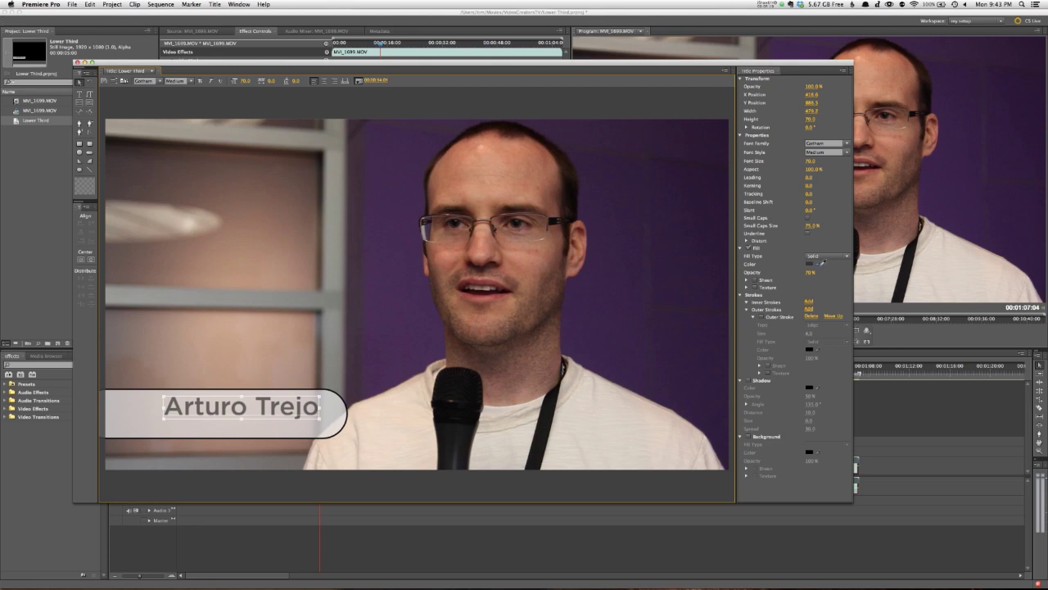
Step: Set the name's fill opacity to 100% and type the YouTube channel address as a line below it
click(811, 272)
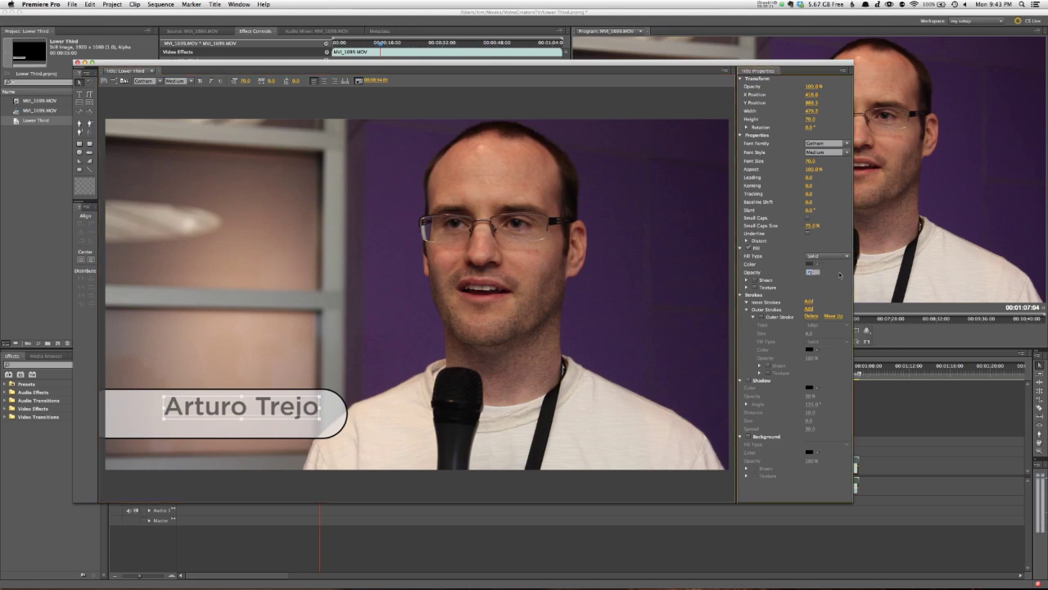
key(Return)
click(267, 313)
click(79, 95)
click(165, 427)
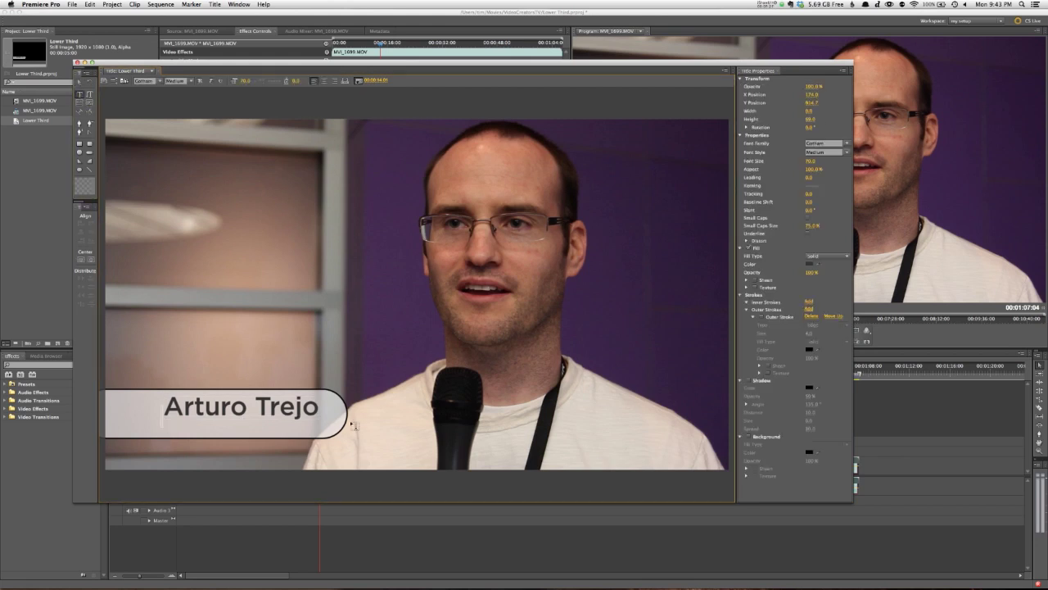
text(youtube.com/)
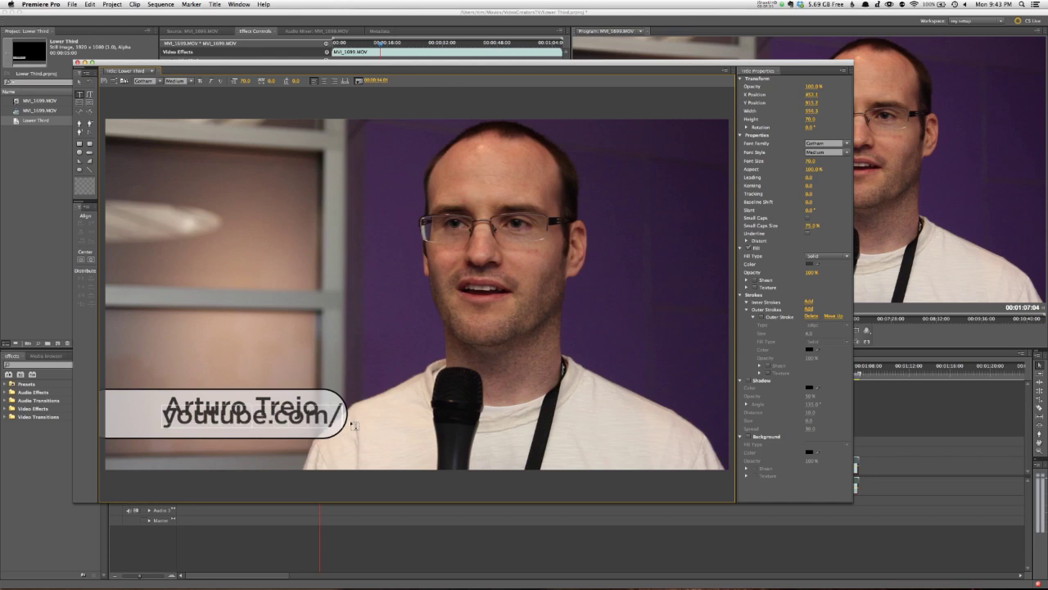
text(mrartur)
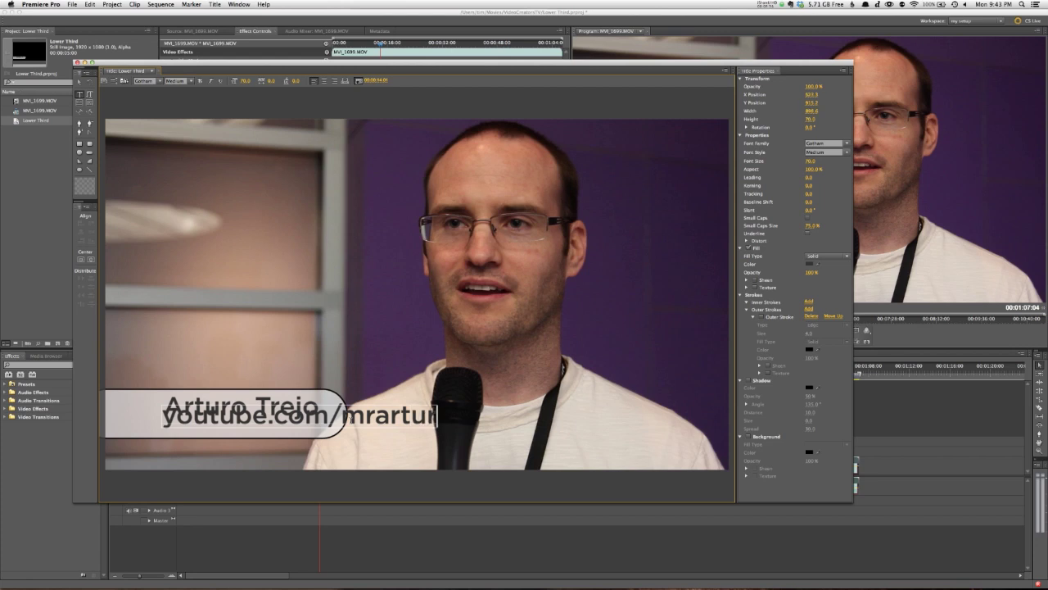
text(otre)
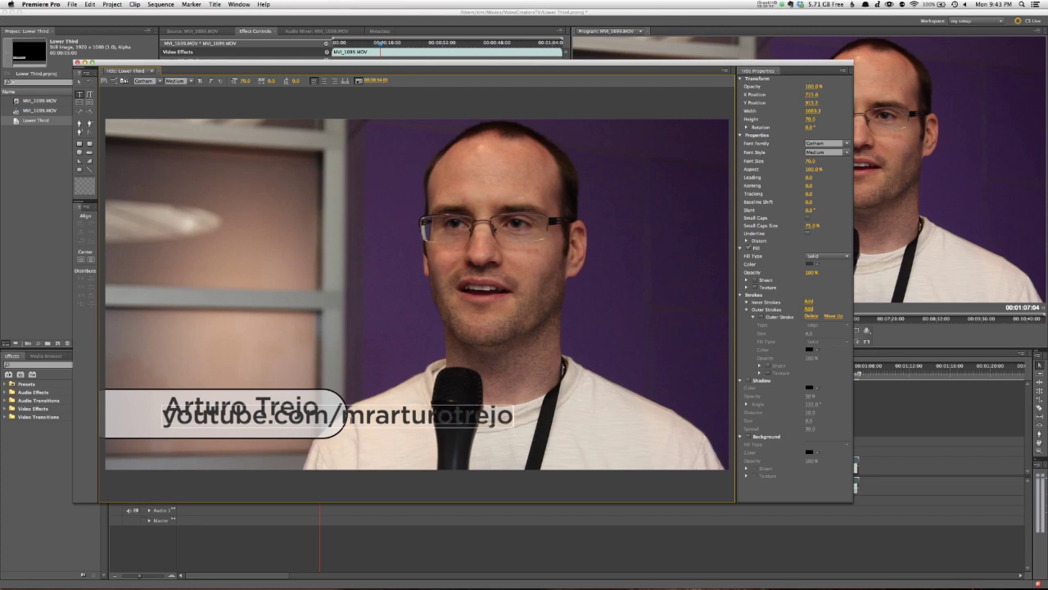
text(jo)
key(super+a)
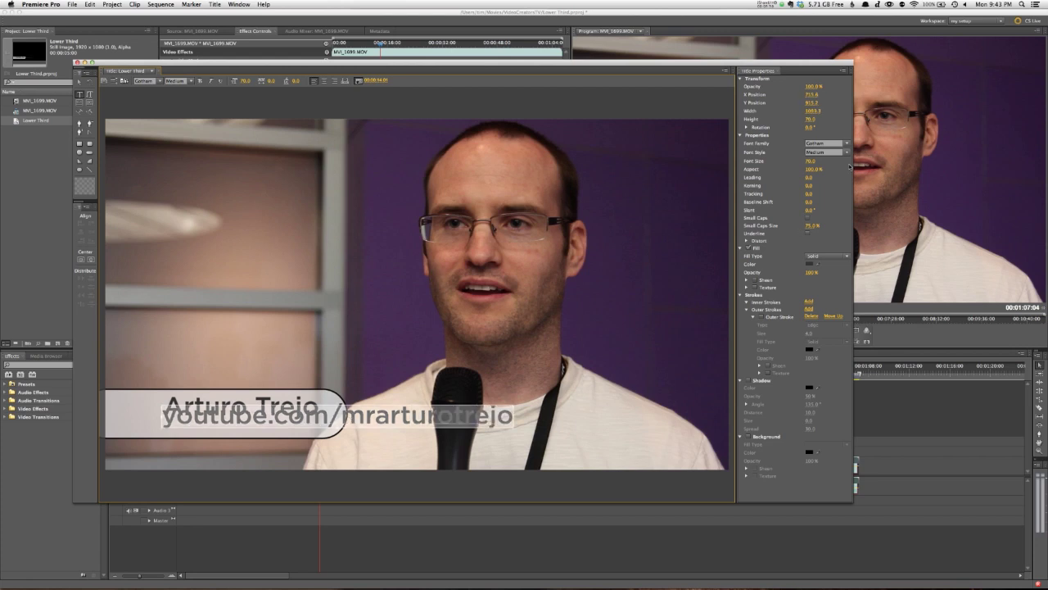
Step: Set the URL line to Gotham XLight and shrink it to about size 32
click(846, 152)
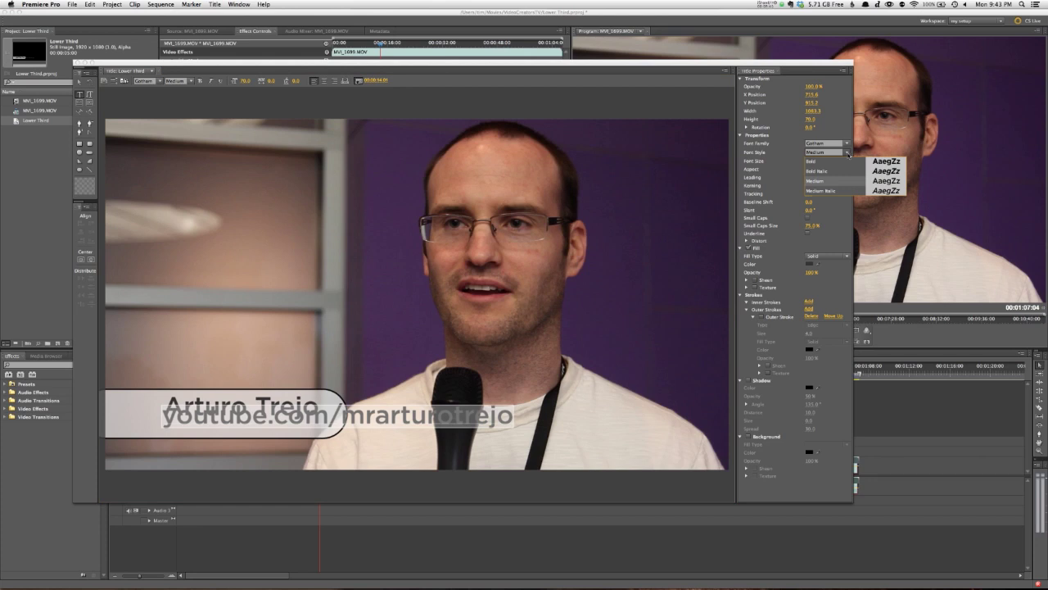
click(836, 117)
click(845, 143)
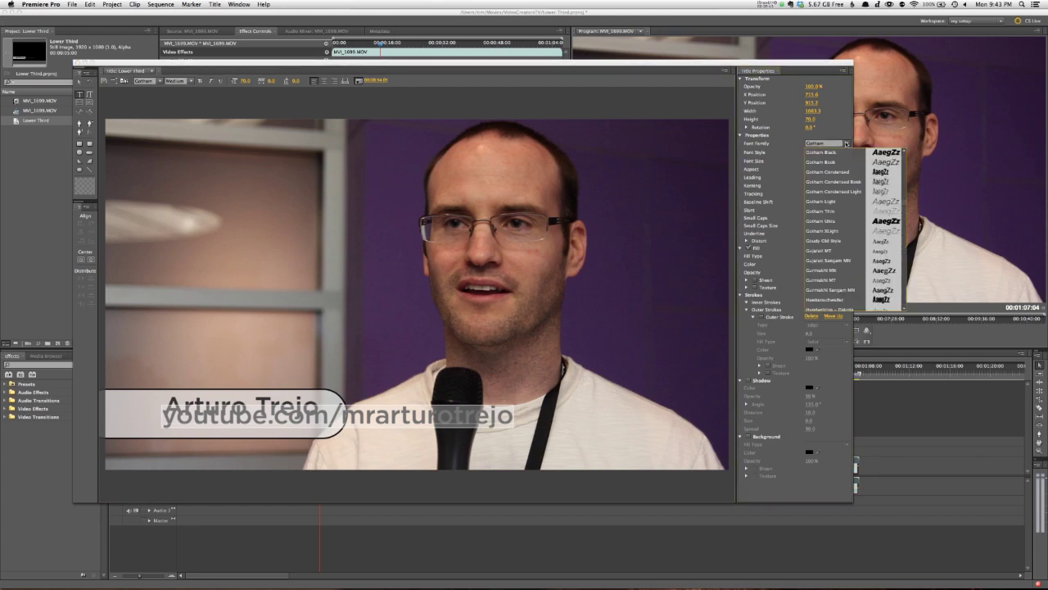
click(848, 230)
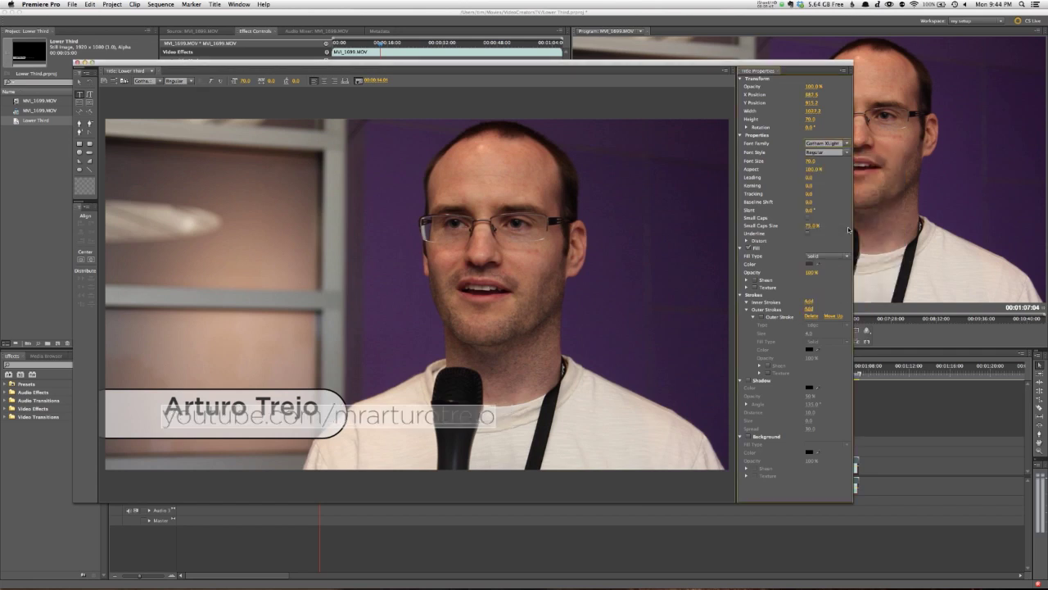
drag(818, 163, 787, 163)
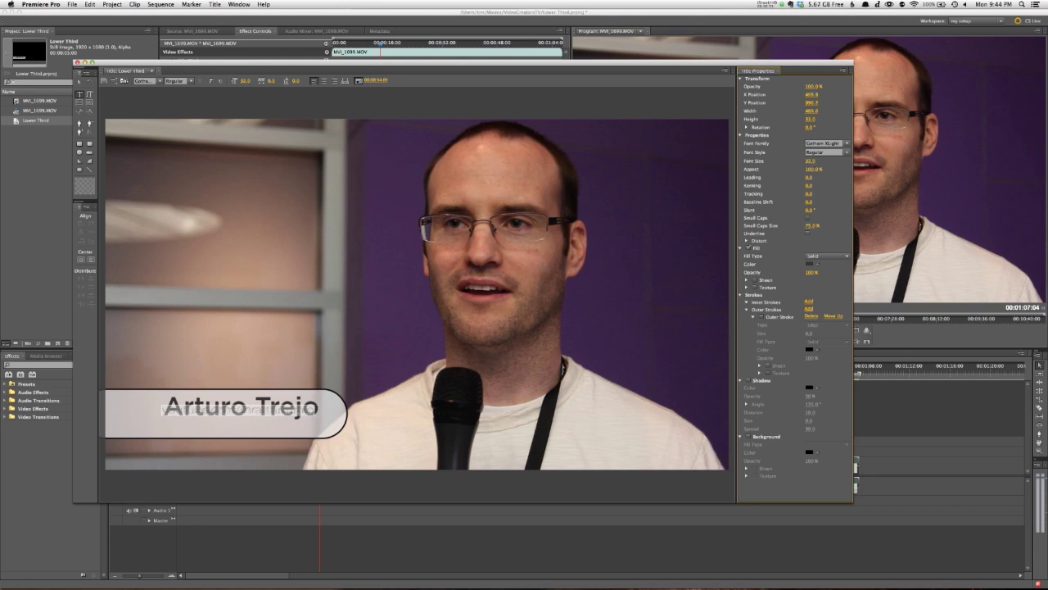
Step: Move the URL line just below the name inside the bar
click(80, 81)
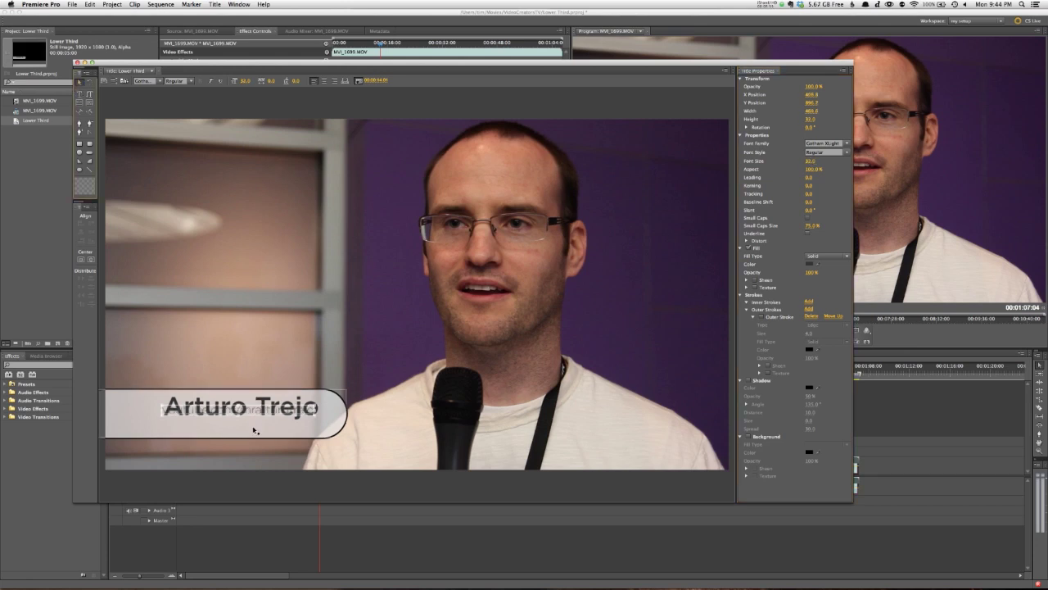
drag(254, 419, 260, 424)
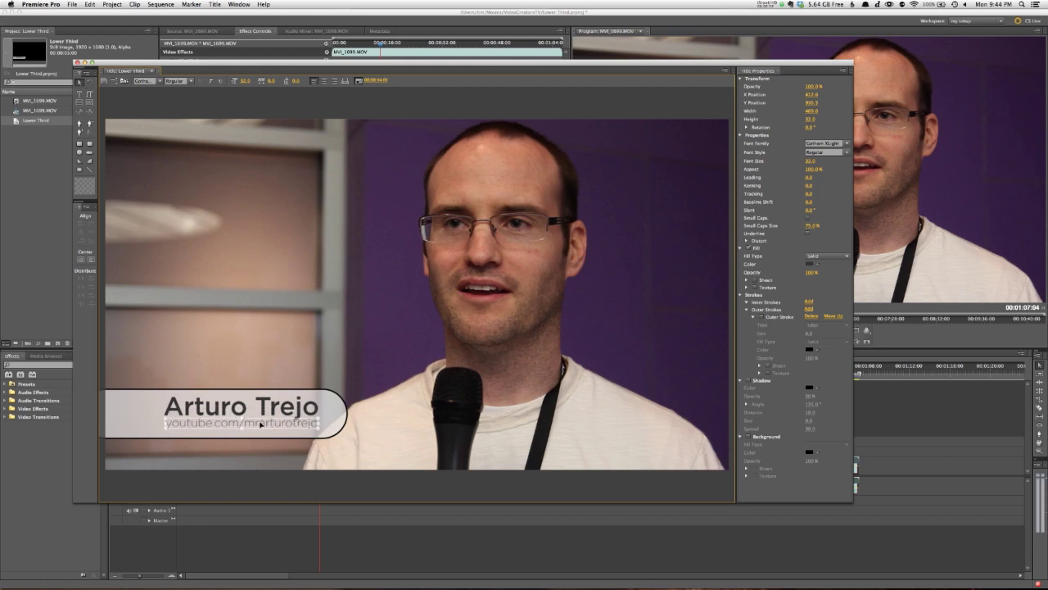
click(186, 425)
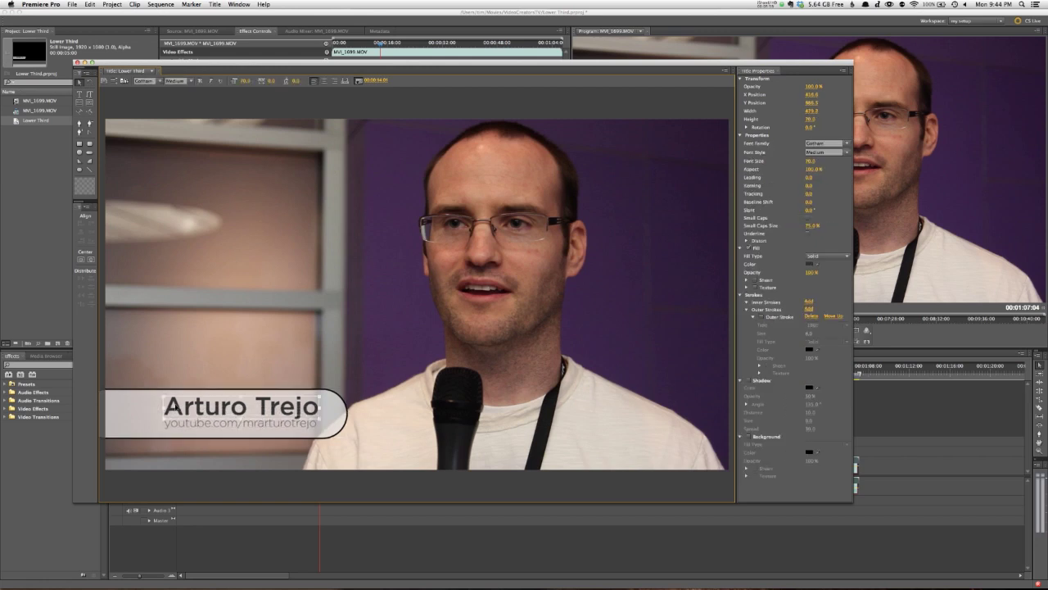
Step: Select both text lines and align them by their right edges with Horizontal Right
click(205, 423)
click(204, 424)
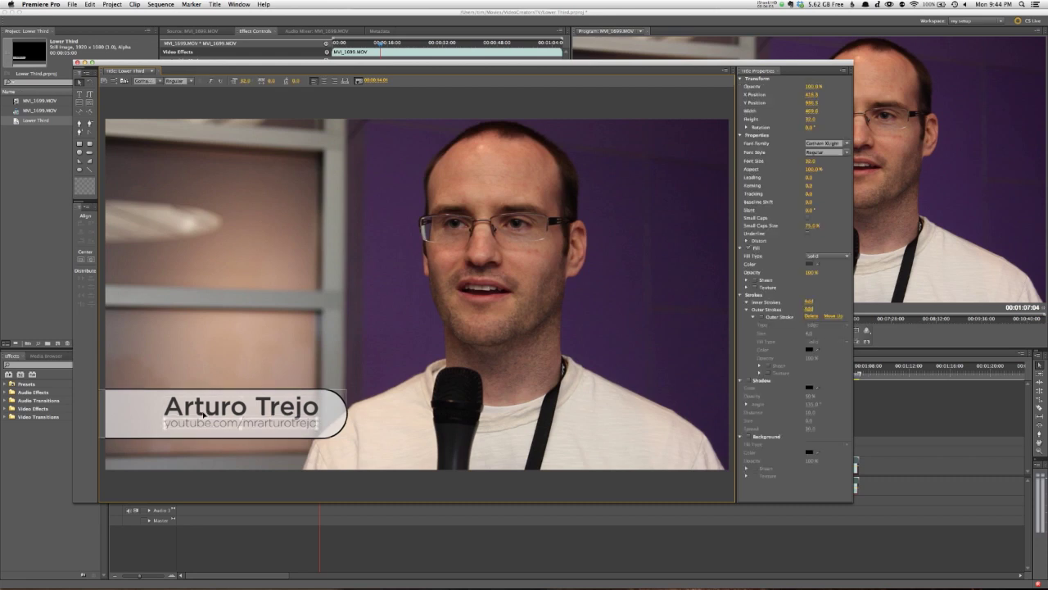
shift+click(203, 414)
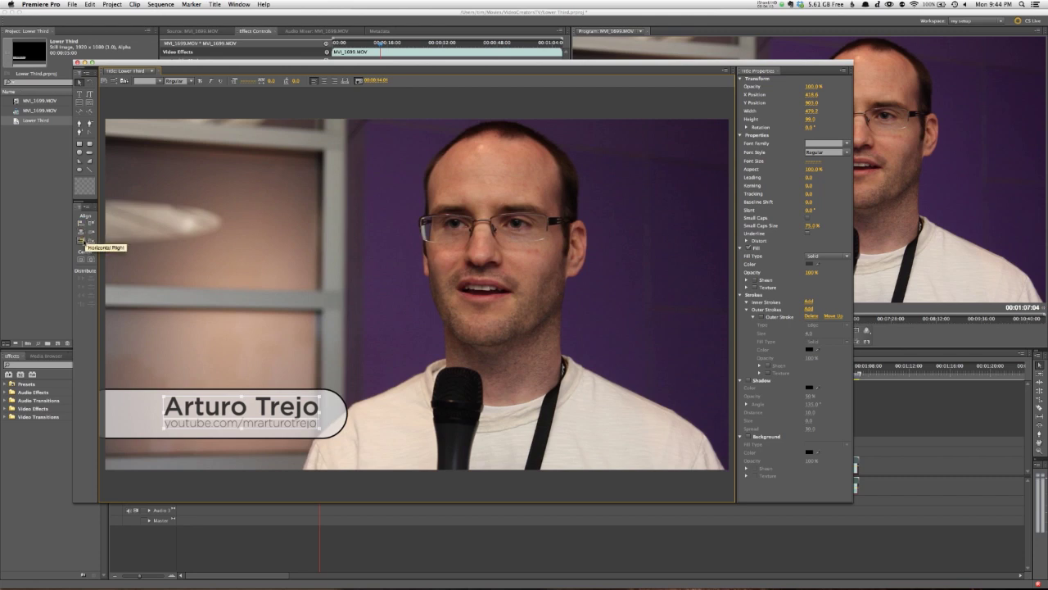
click(82, 241)
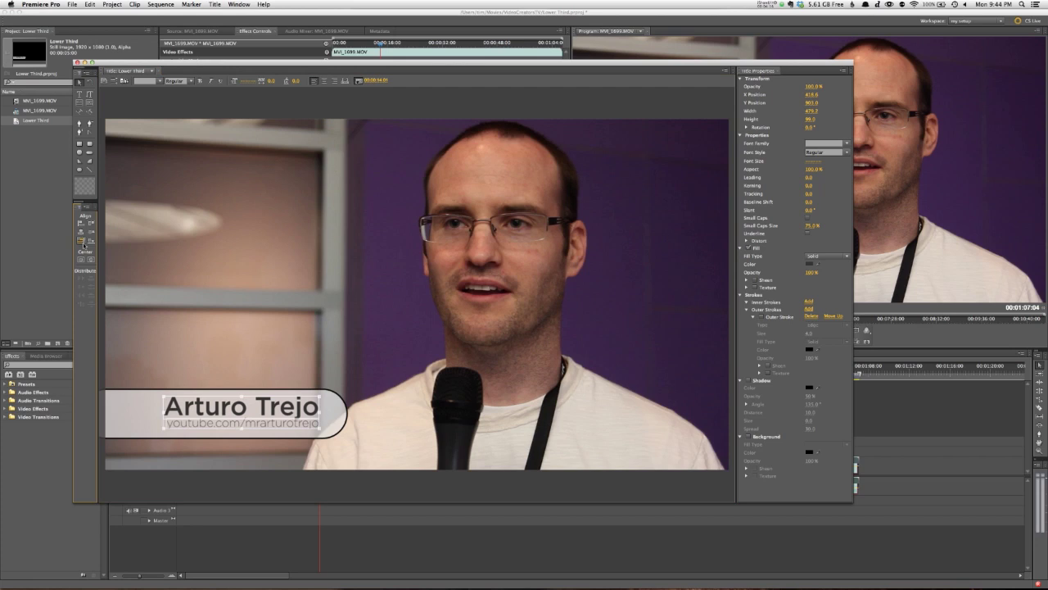
click(119, 425)
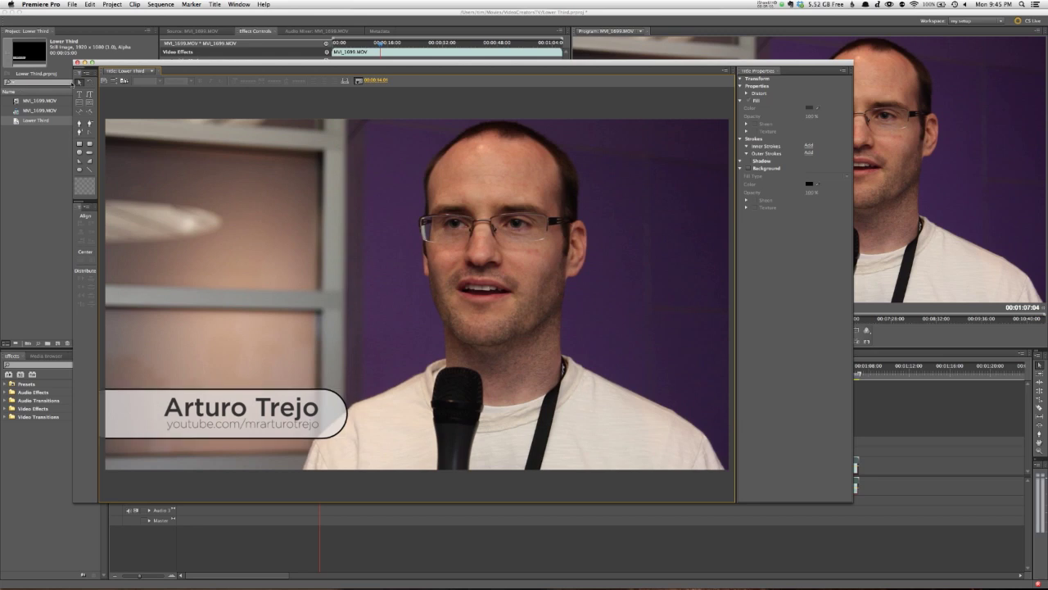
Step: Drop the Lower Third title onto Video 2 at the playhead and expand its Motion settings
click(77, 62)
drag(16, 122, 391, 447)
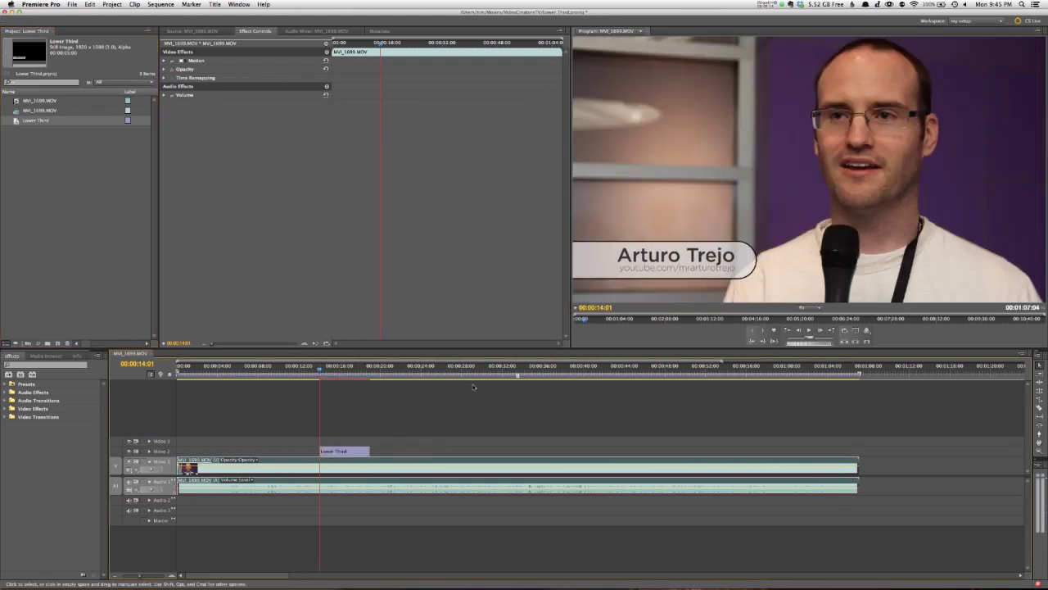
click(344, 452)
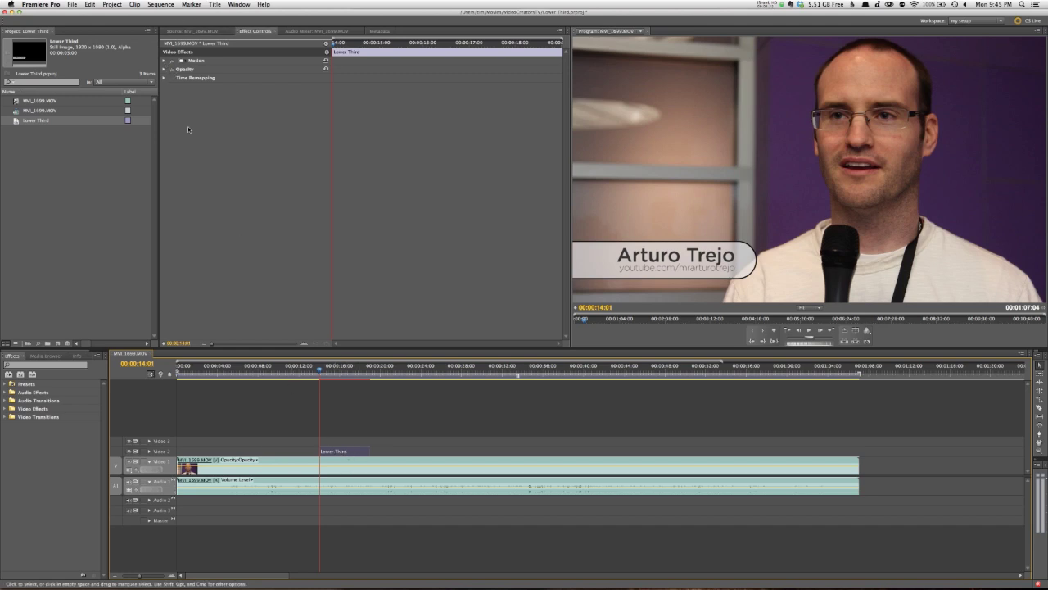
click(165, 61)
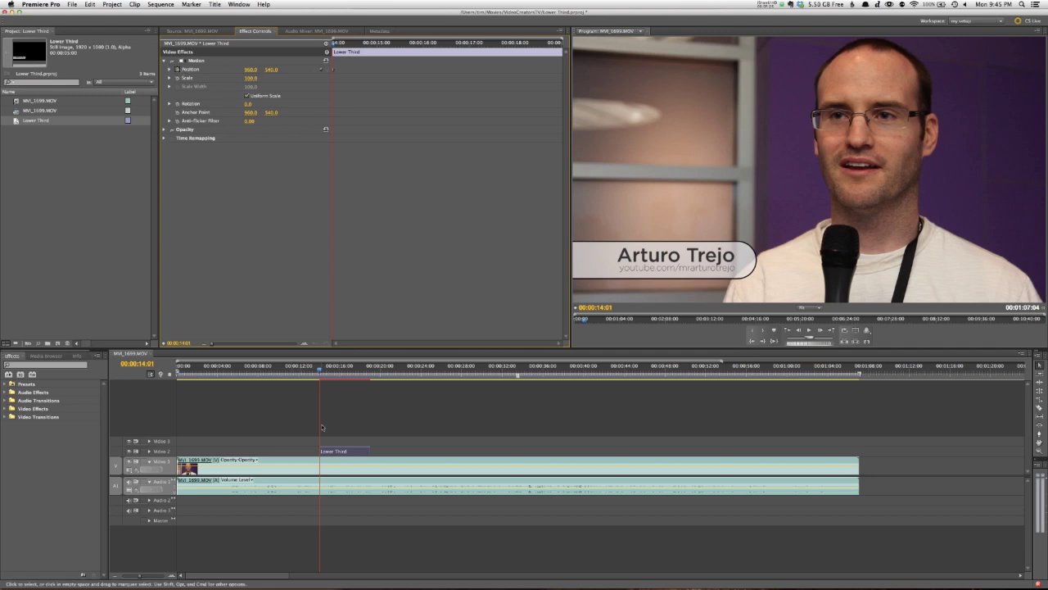
Step: Key Position X to 225 at the title's first frame so the bar slides in from off-screen left, then preview it
key(space)
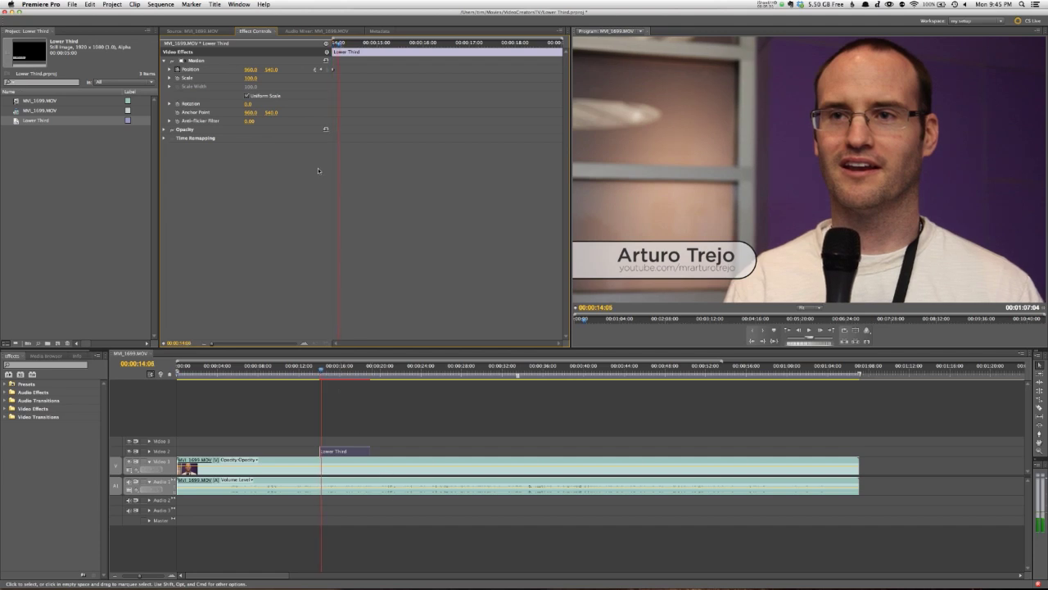
click(321, 370)
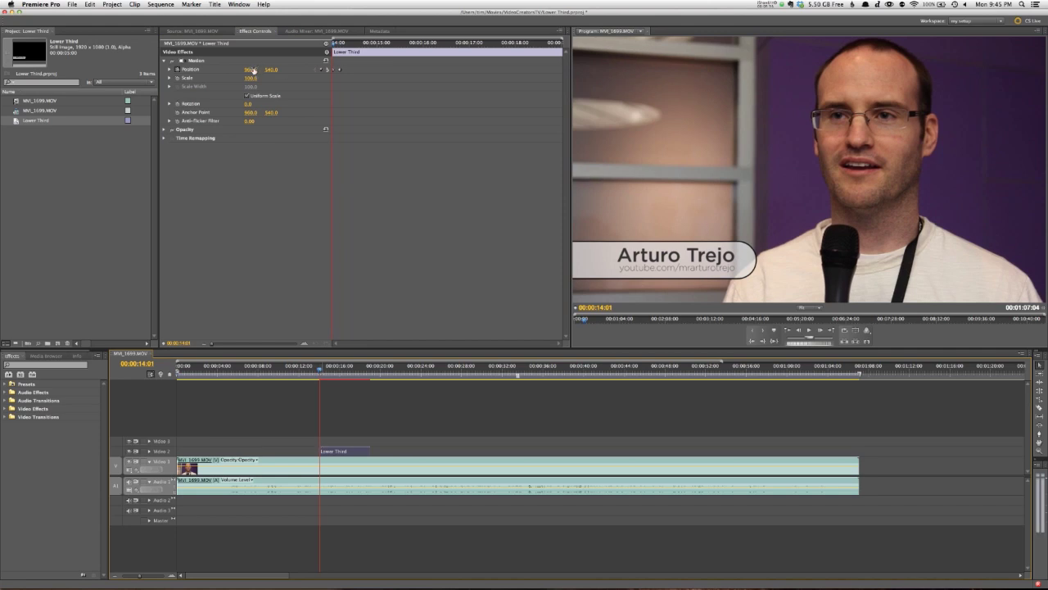
drag(254, 70, 184, 71)
click(309, 369)
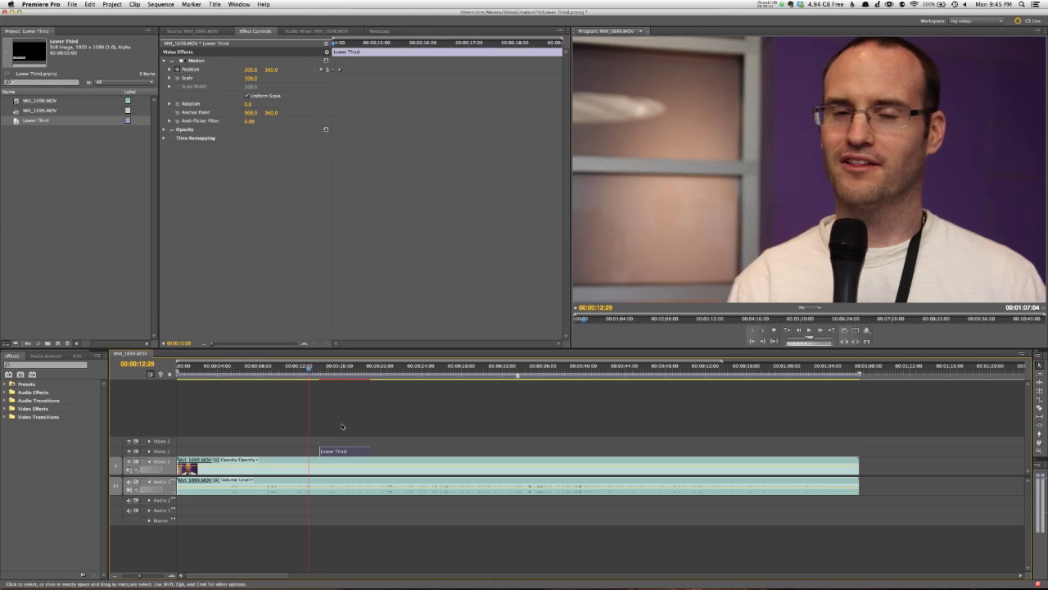
key(space)
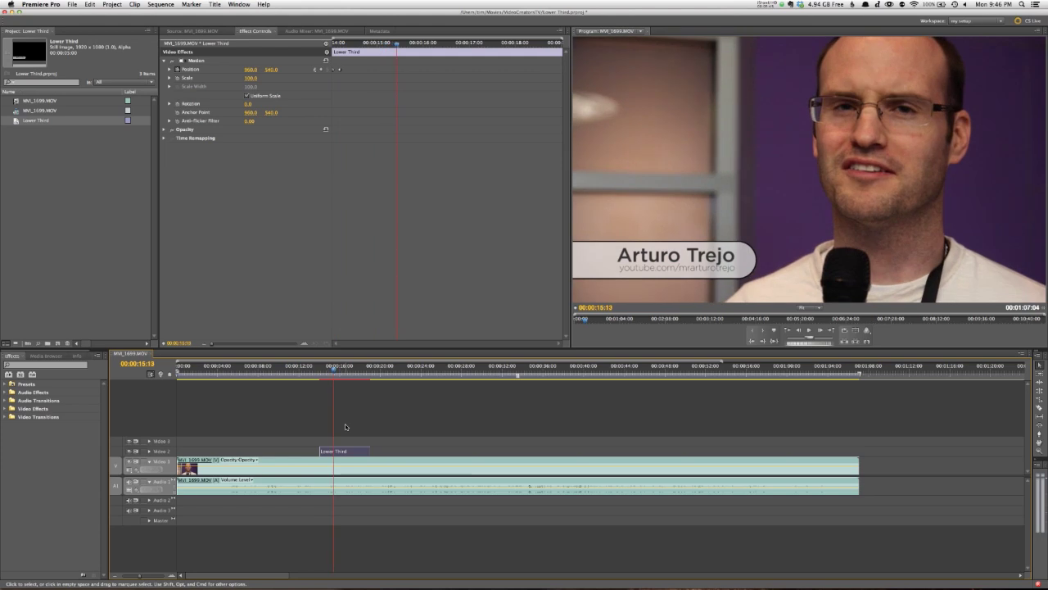
Step: Scrub through the title clip to review the lower third's slide-in motion
click(330, 370)
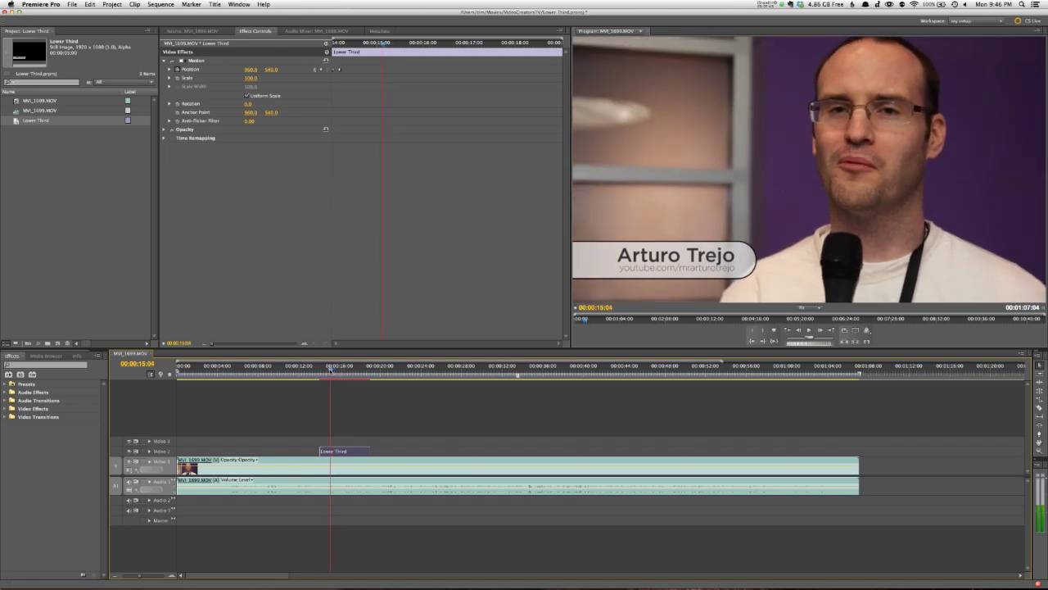
drag(330, 370, 368, 378)
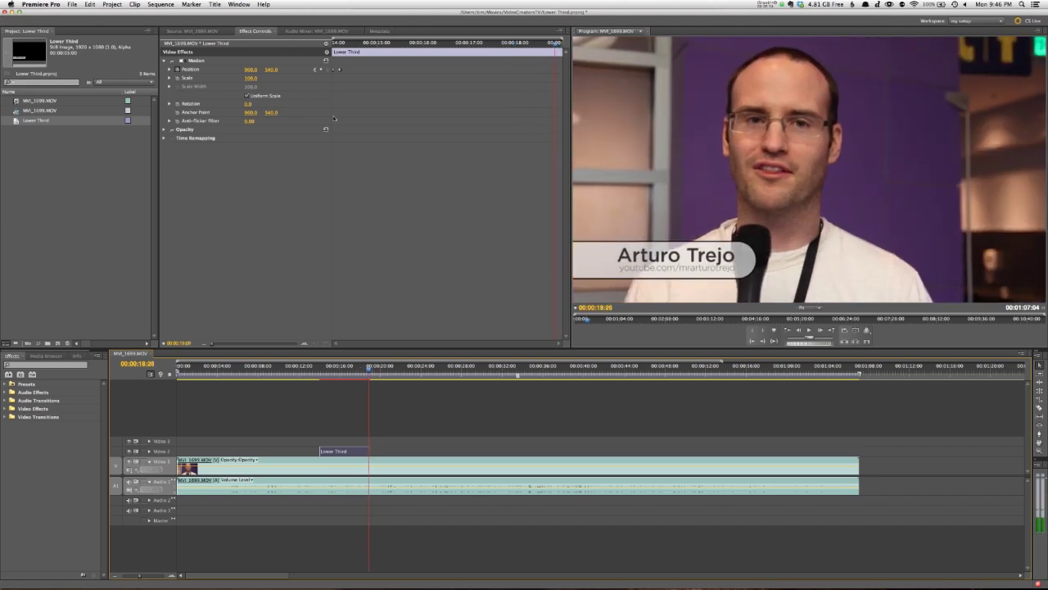
click(320, 373)
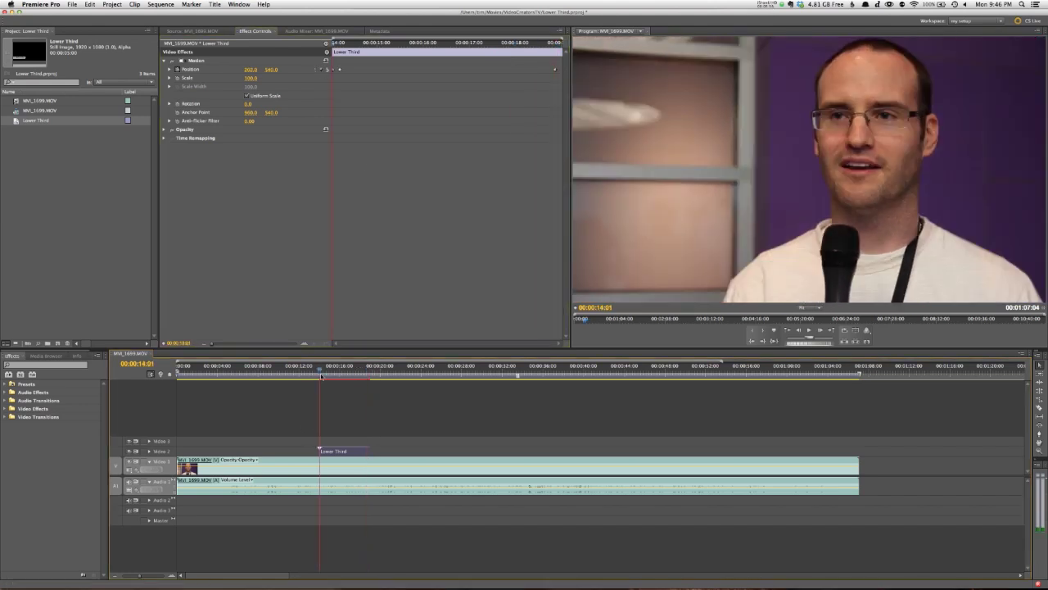
Step: Edit Position X at the title's start, then play back from just past the clip's end
click(251, 69)
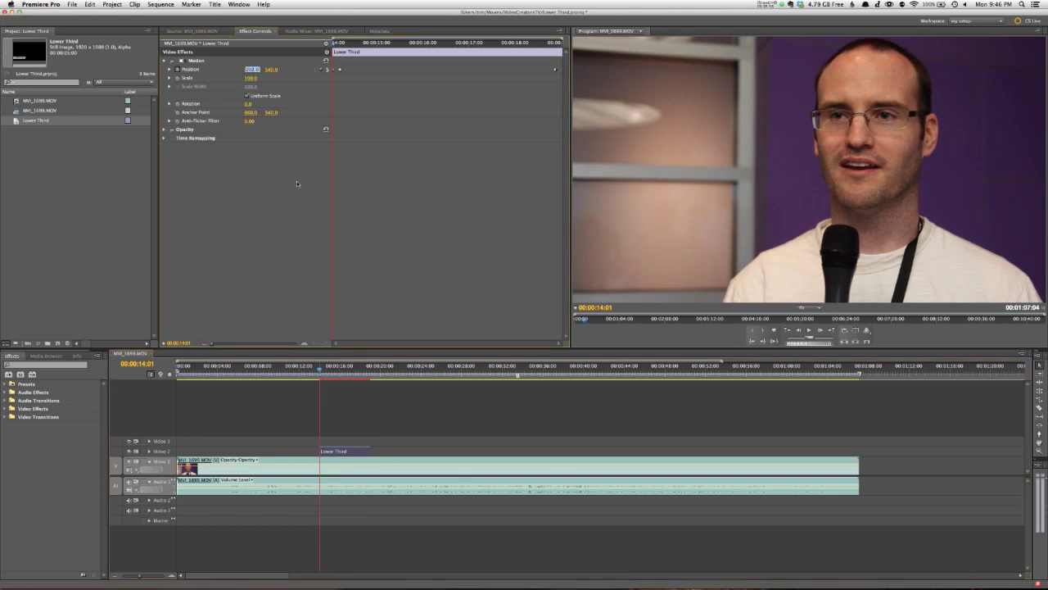
key(Down)
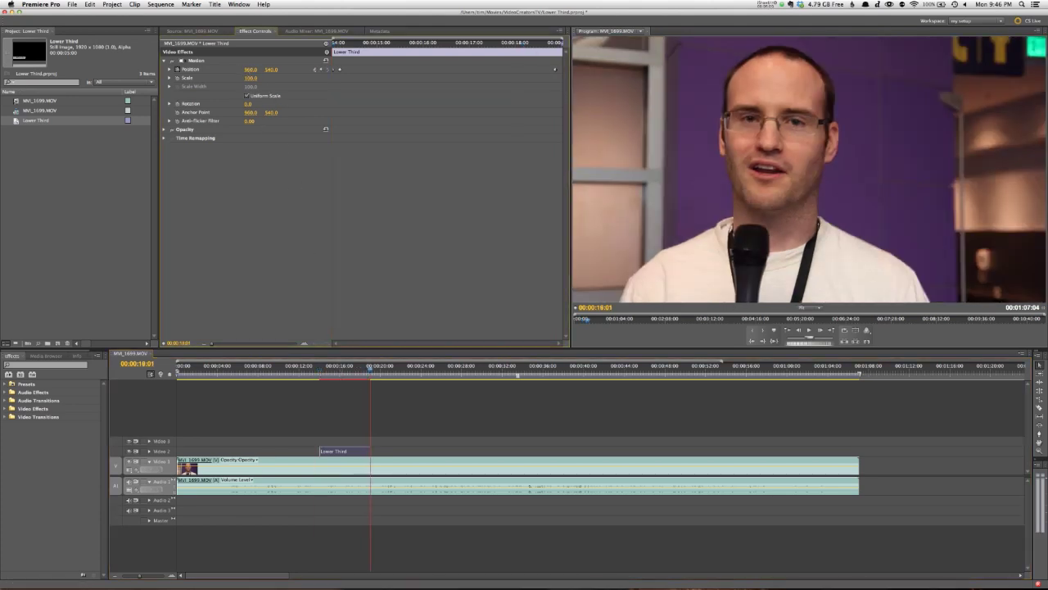
click(364, 367)
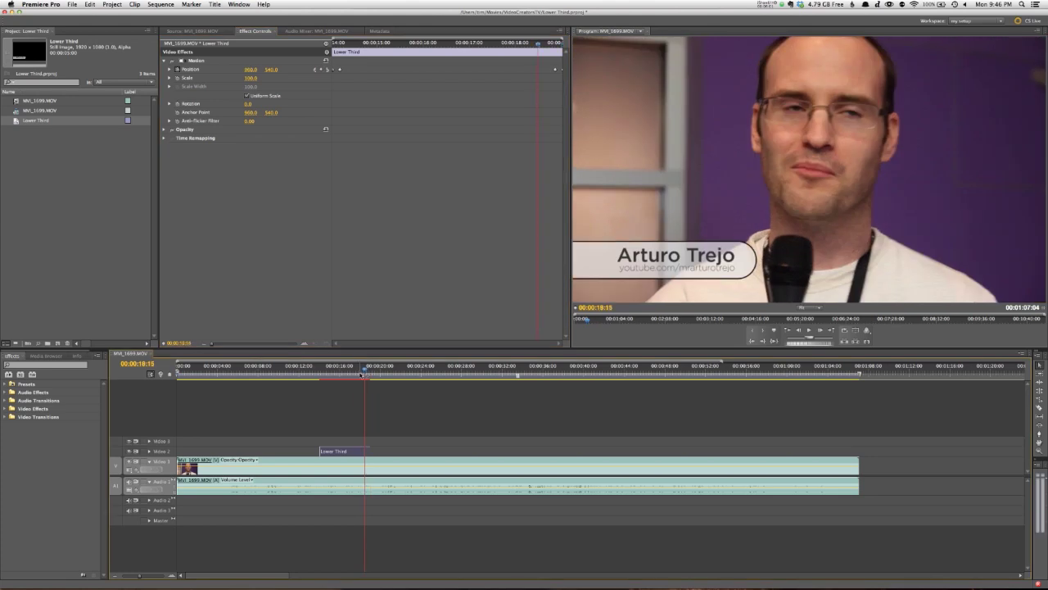
key(space)
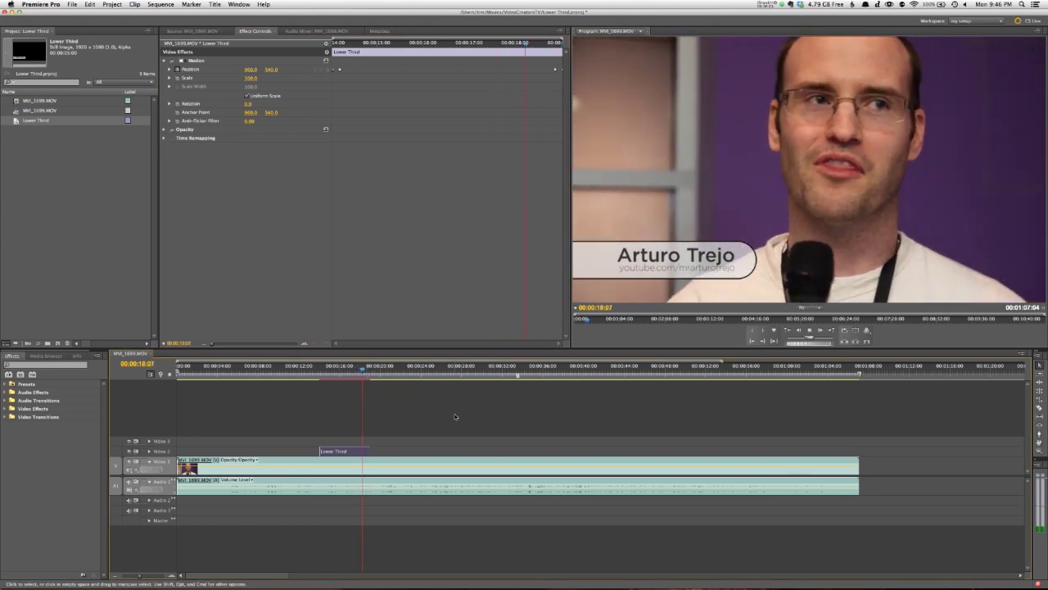